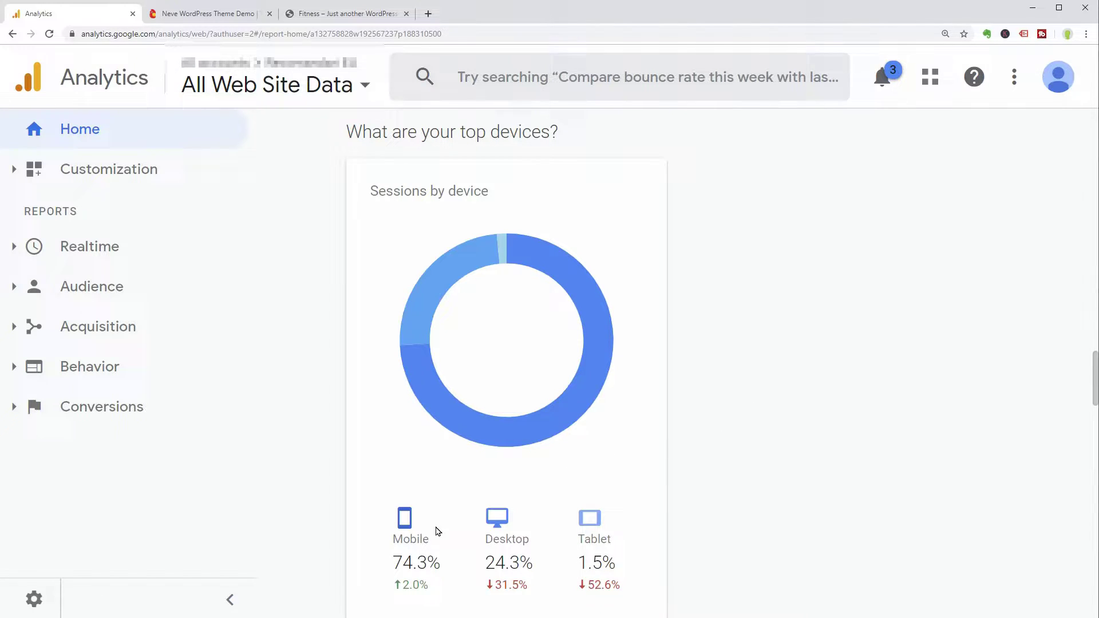
Preview the Neve demo at tablet landscape, tablet portrait, mobile landscape, then mobile portrait widths.
mouse_move(416, 553)
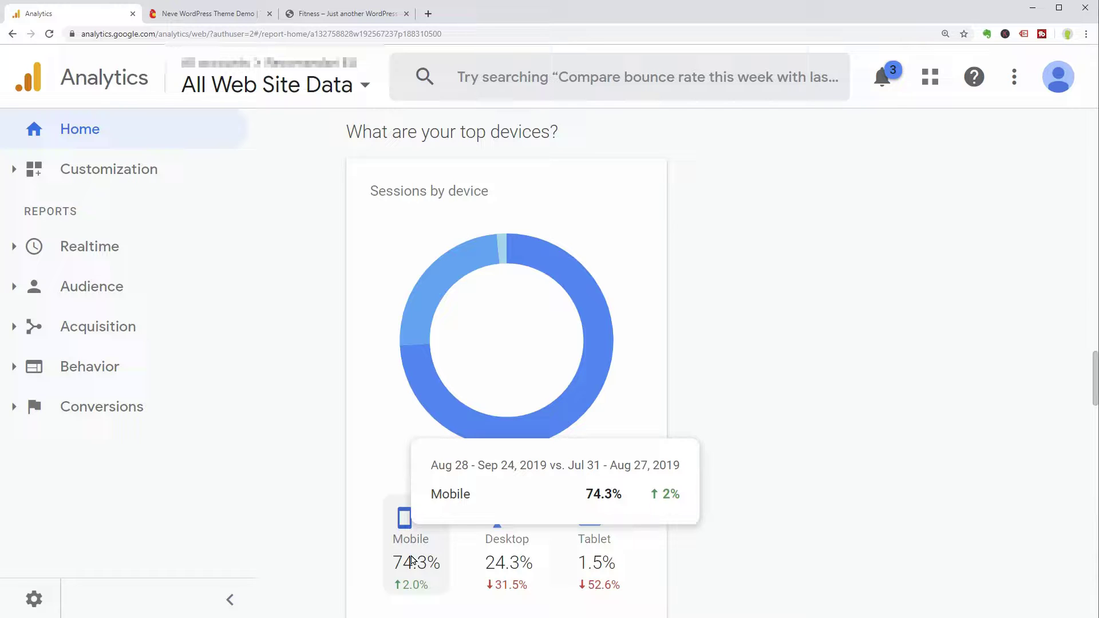
left_click(233, 13)
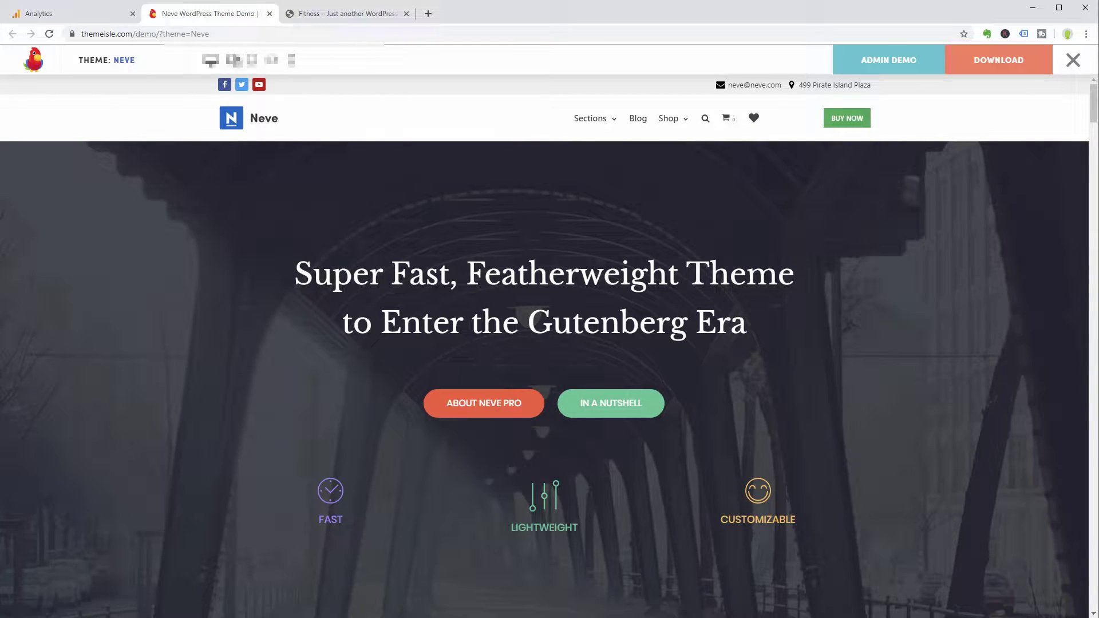
left_click(234, 60)
left_click(252, 59)
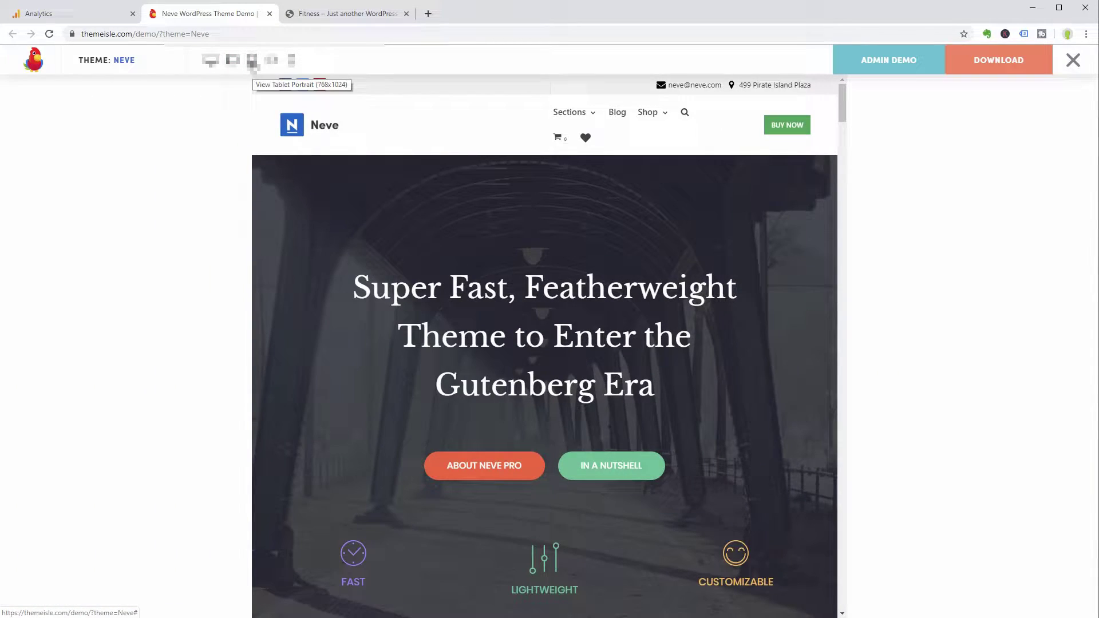
left_click(252, 61)
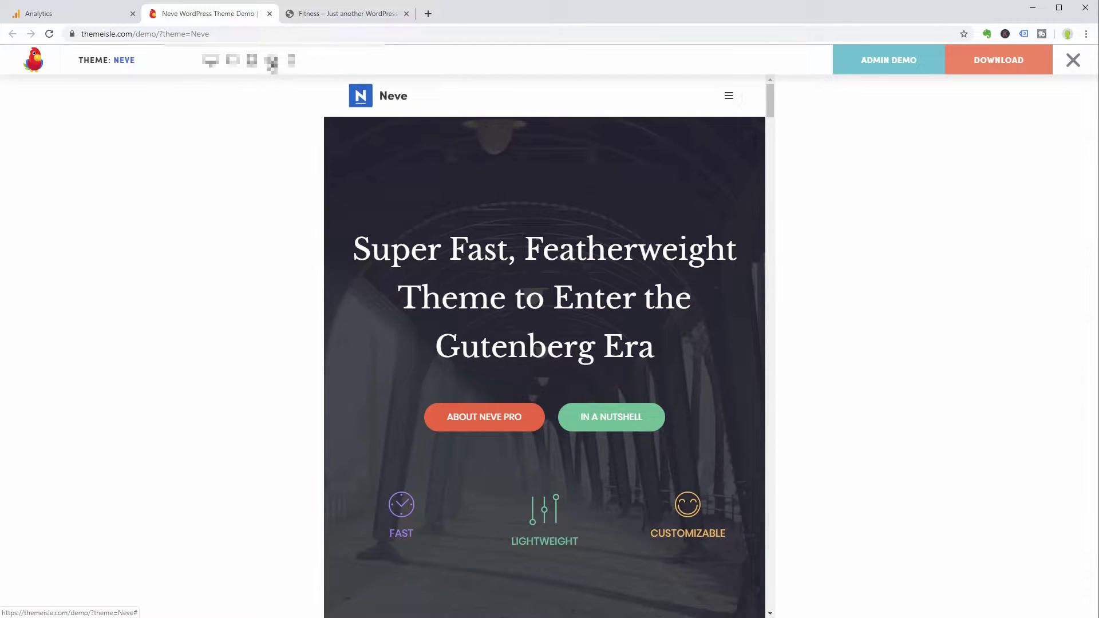
left_click(271, 61)
left_click(291, 61)
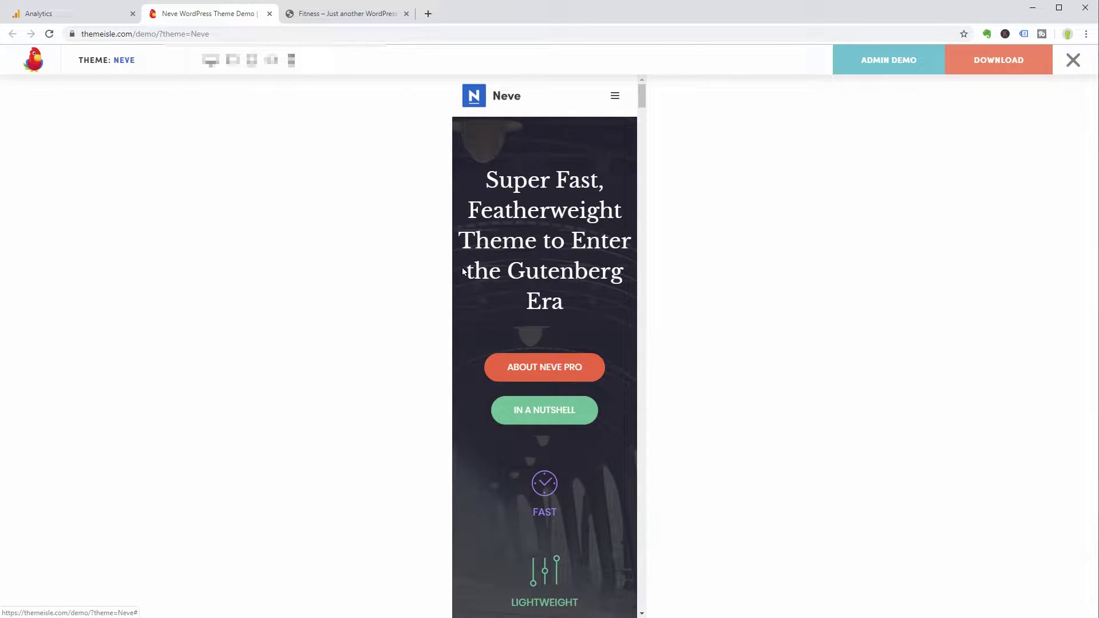
scroll(544, 373, "down", 3)
scroll(544, 373, "up", 3)
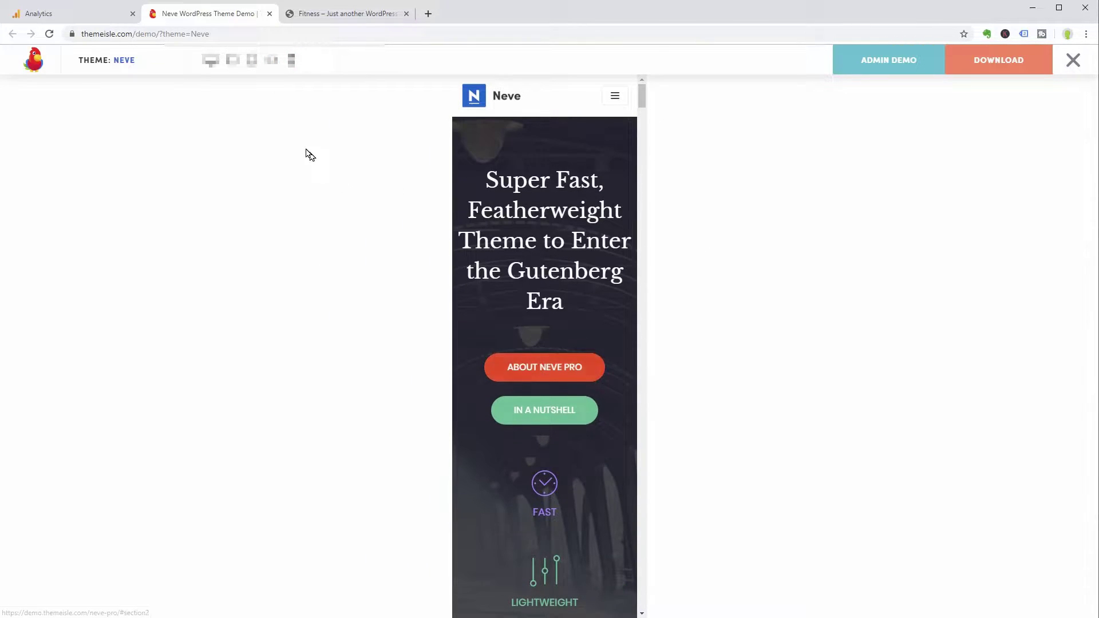
Reset the demo to desktop width, then scroll the Fitness site emulated as iPhone X.
left_click(211, 60)
left_click(343, 14)
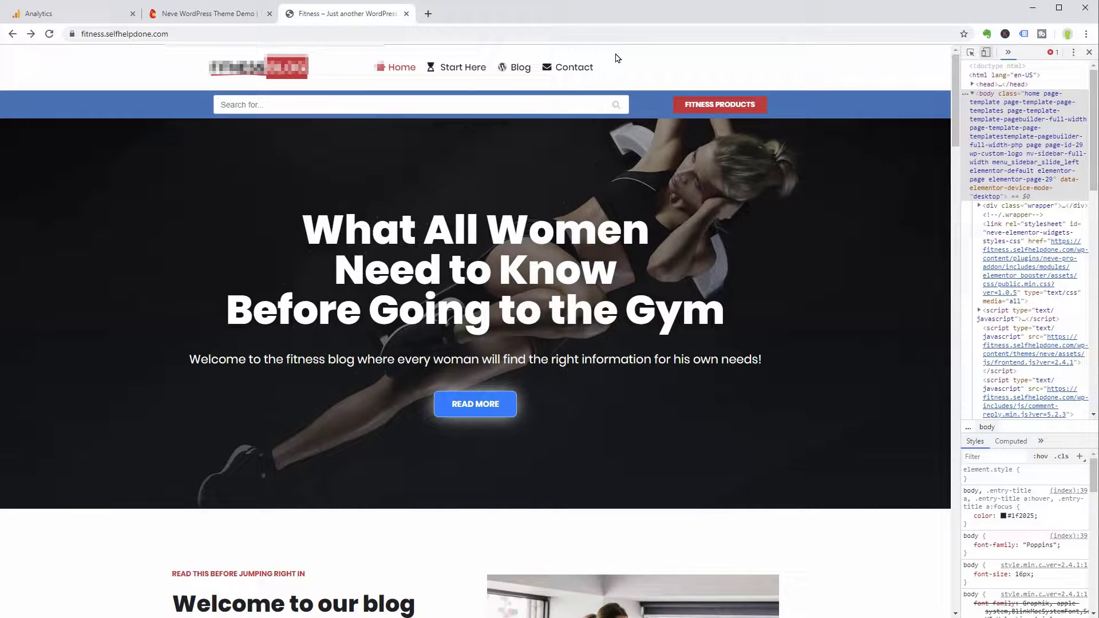
left_click(986, 52)
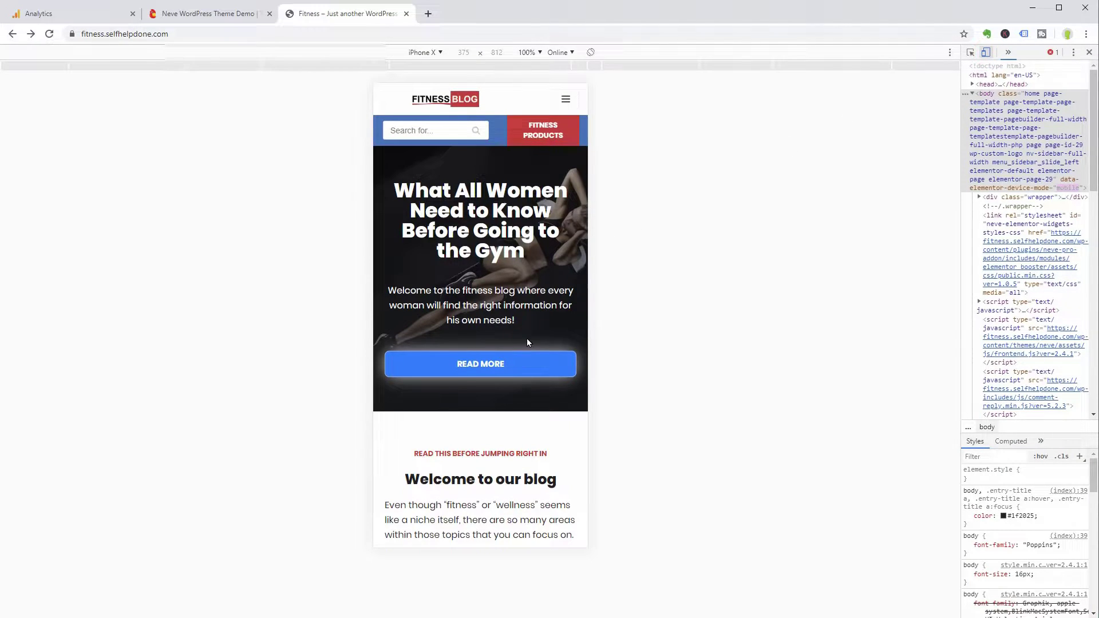
scroll(500, 368, "down", 10)
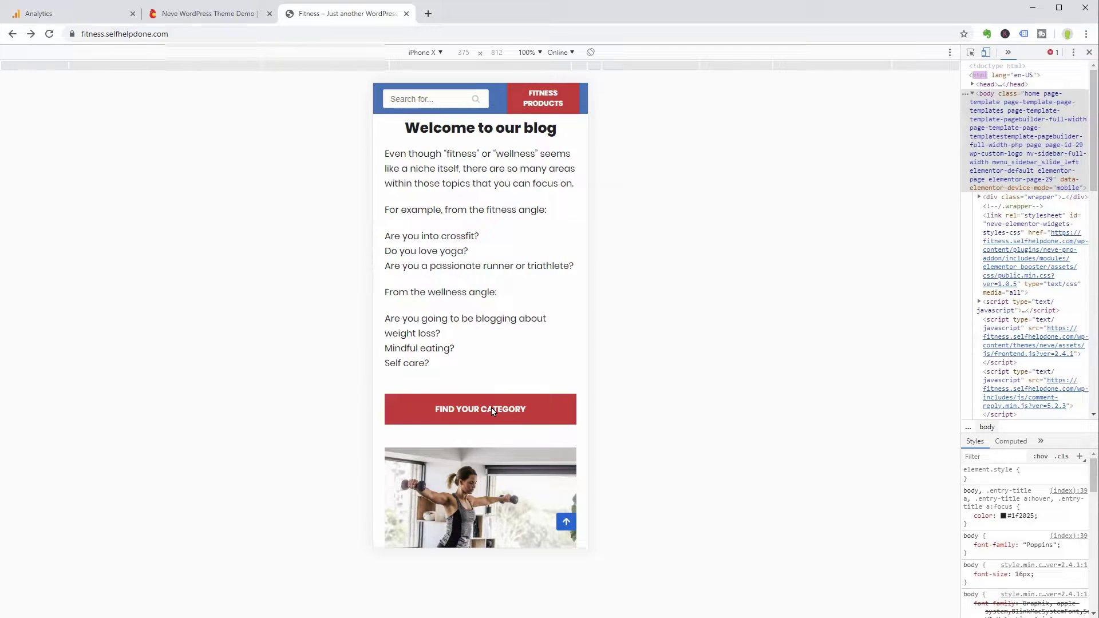
scroll(487, 409, "down", 6)
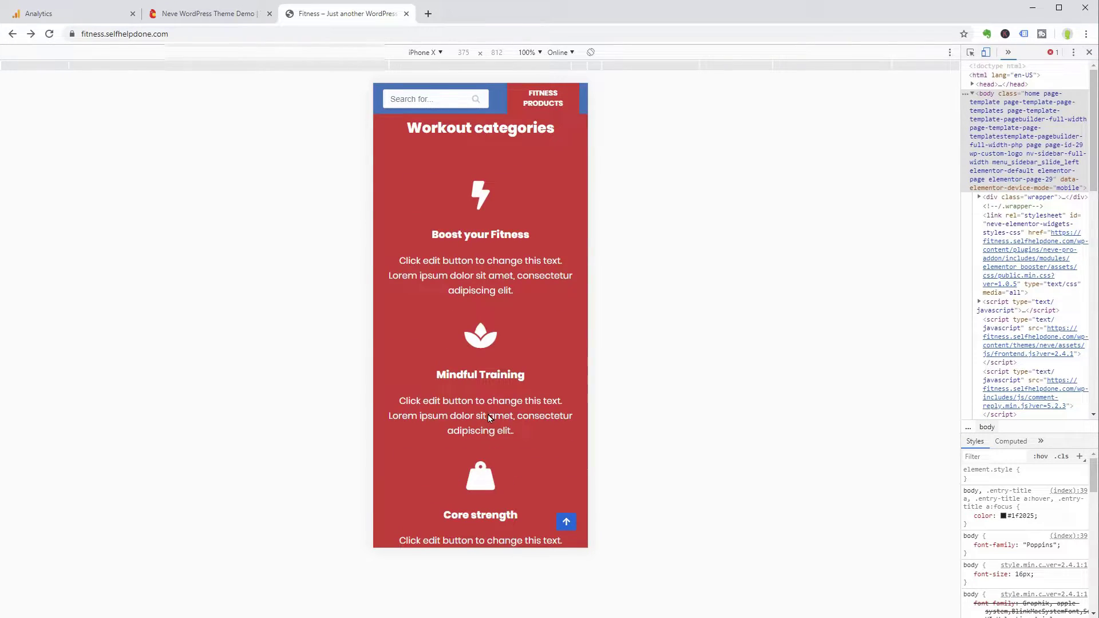
left_click(561, 523)
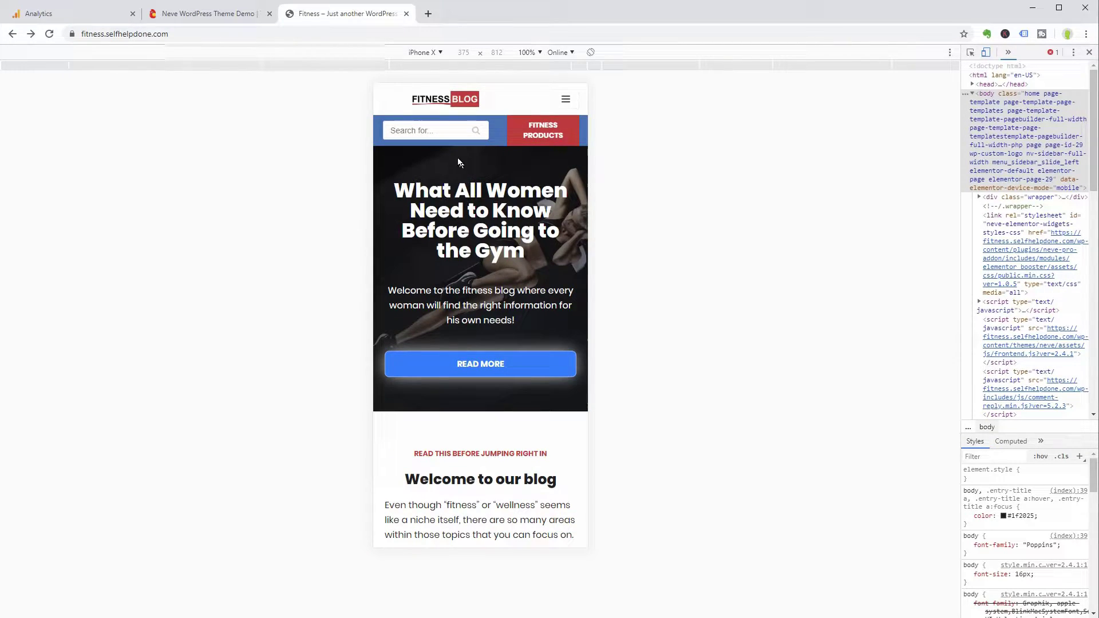
Switch the header builder to Mobile and place Social Icons in the empty top row.
left_click(225, 16)
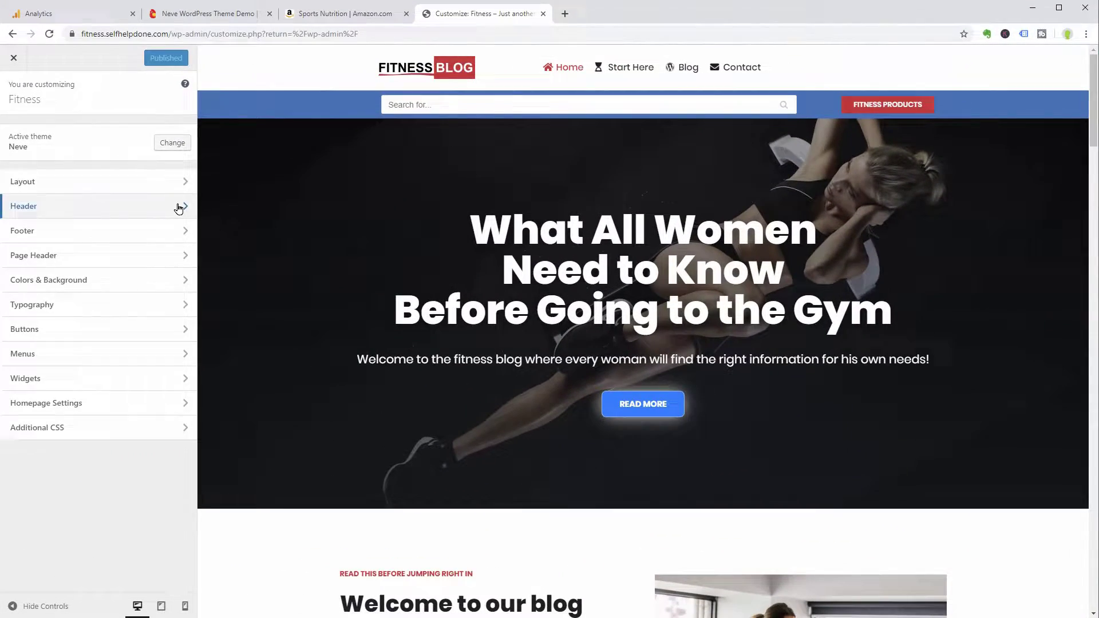
left_click(179, 208)
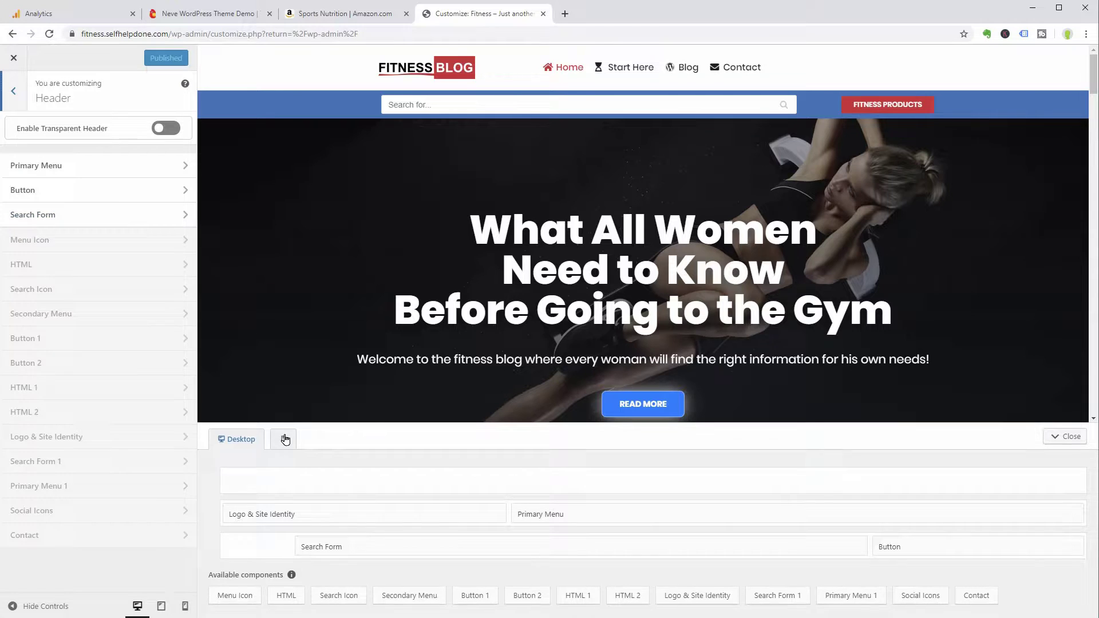
left_click(285, 439)
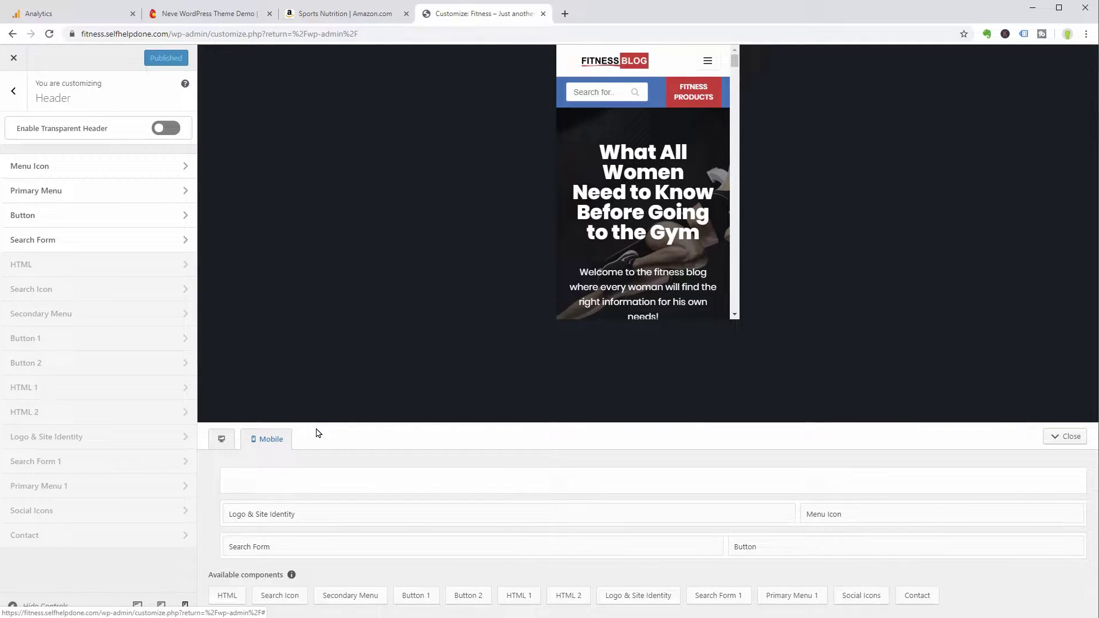
mouse_move(735, 61)
left_mouse_down()
mouse_move(731, 101)
mouse_move(735, 58)
left_mouse_up()
left_click(725, 547)
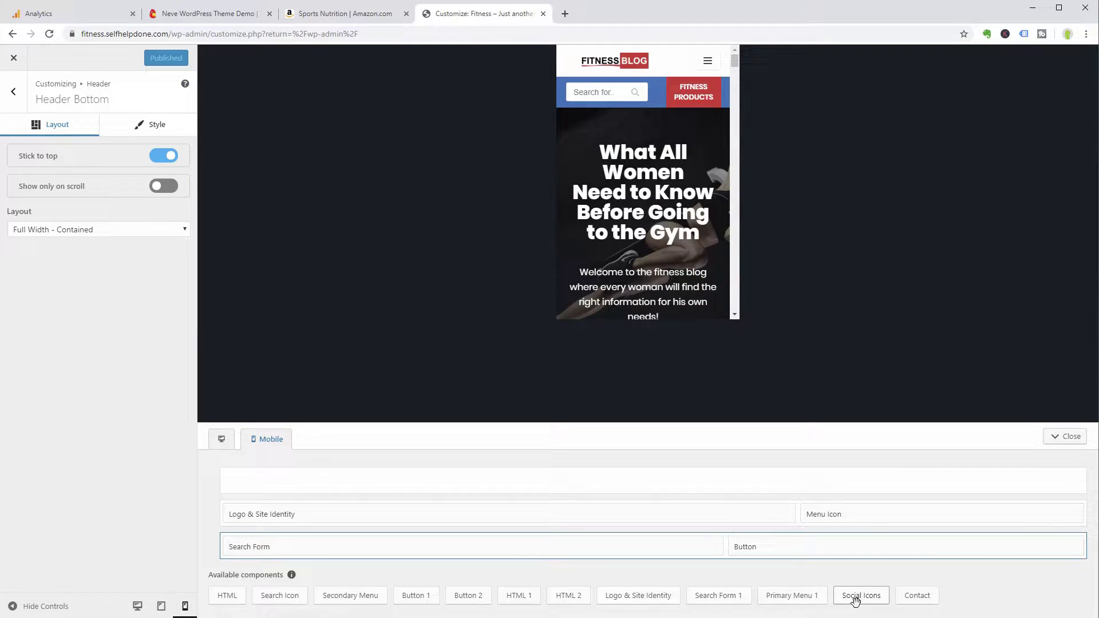
left_click_drag(856, 600, 489, 494)
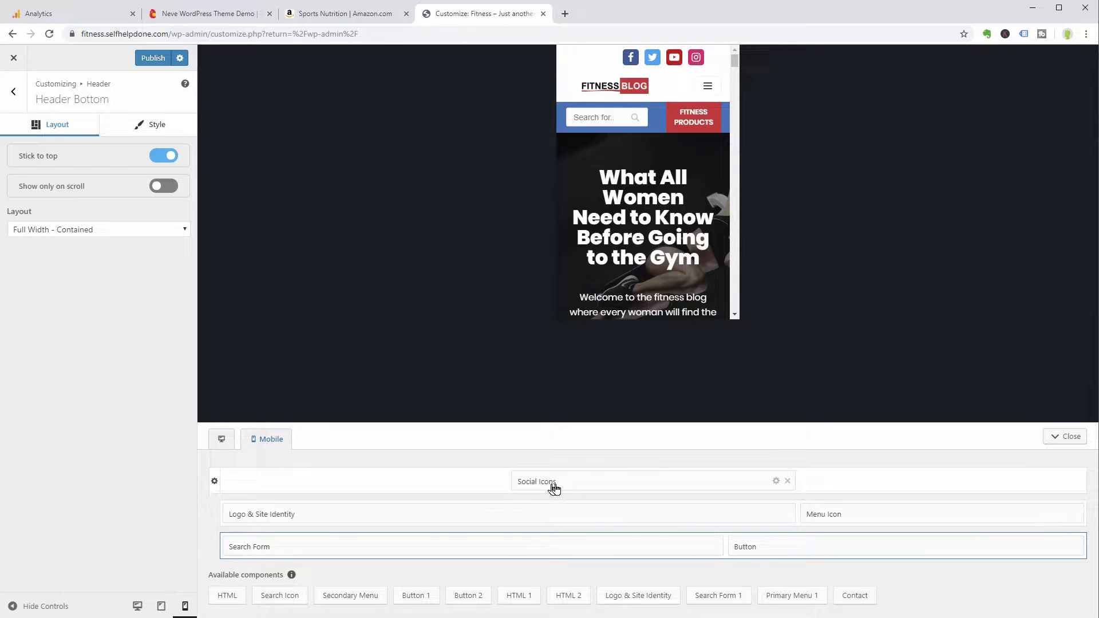
Give the mobile header's top row a black background.
left_click(214, 483)
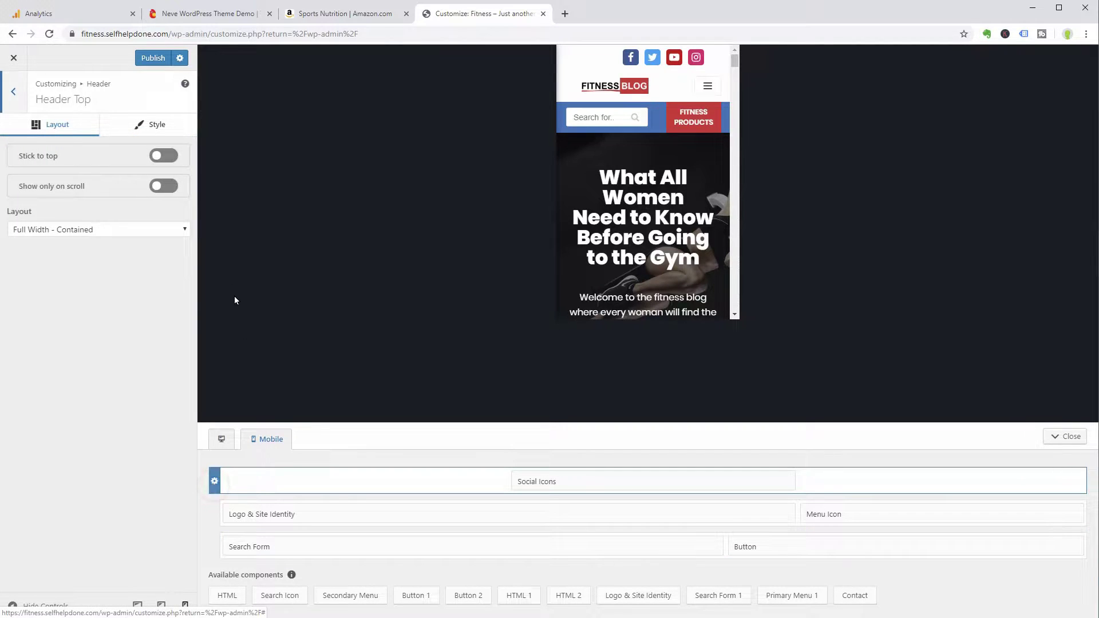
left_click(148, 124)
left_click(24, 283)
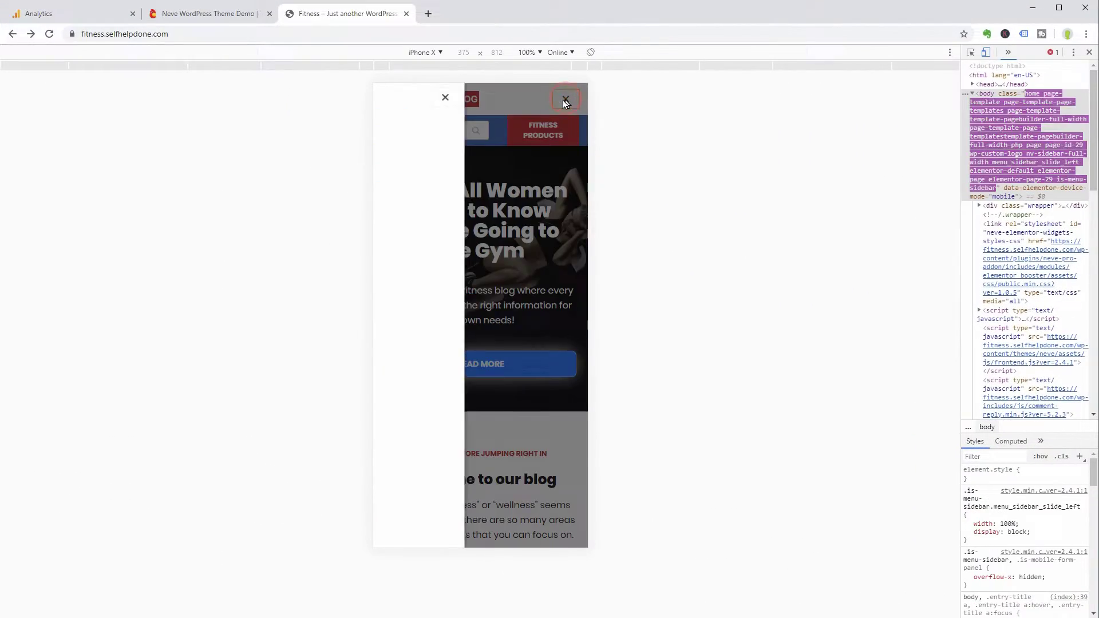
From Fitness Products, view Pre-workout Supplement Review, go back, then read Flat Belly Fix Review.
left_click(560, 99)
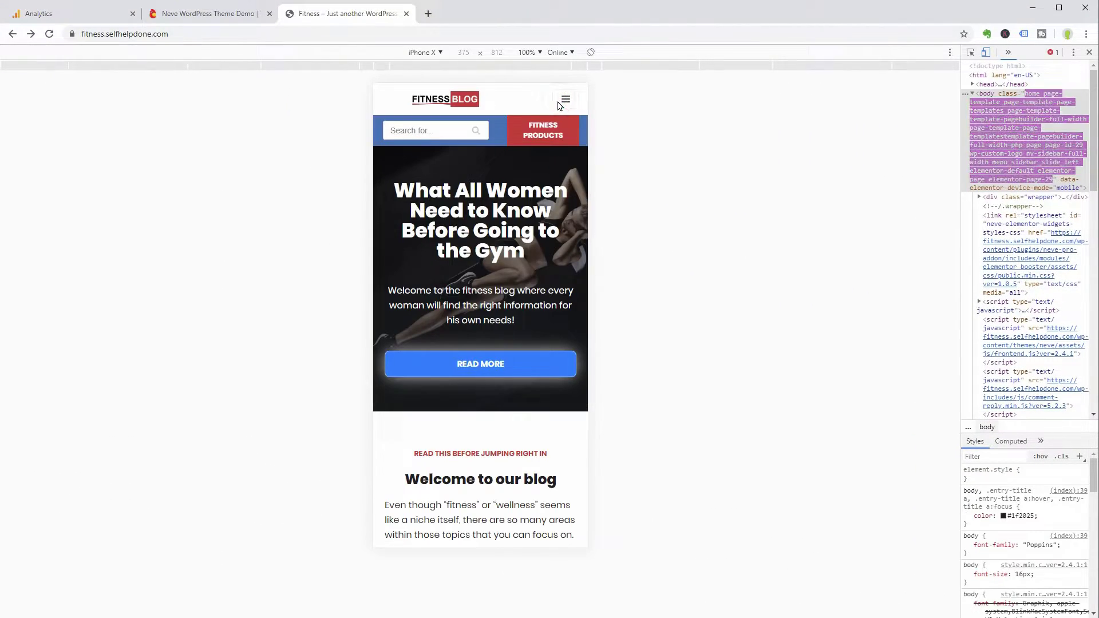
left_click(548, 135)
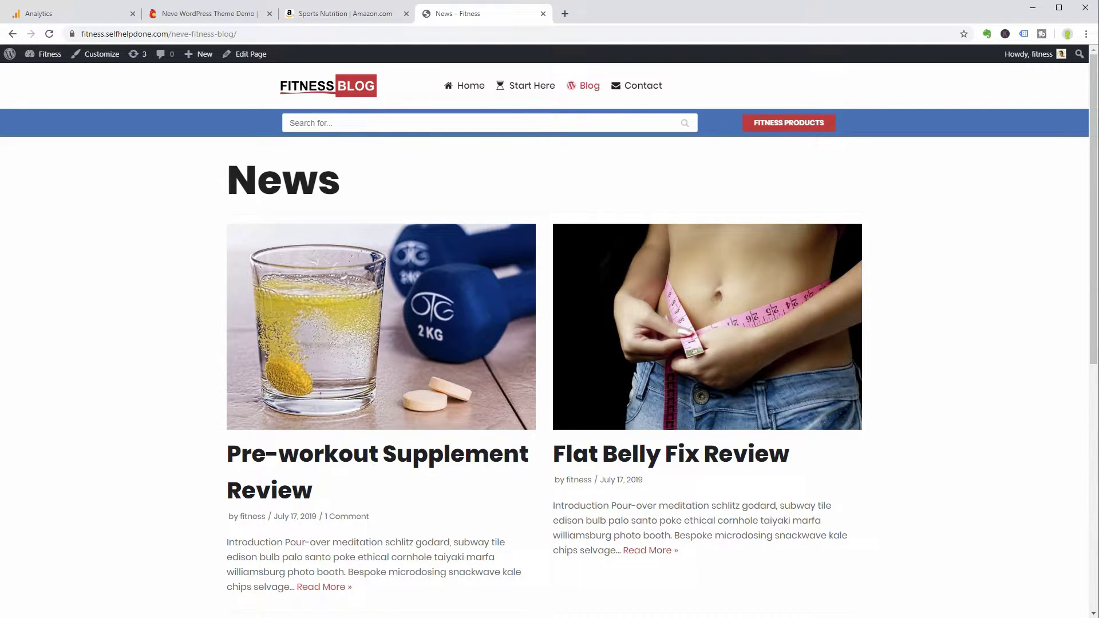
left_click(425, 332)
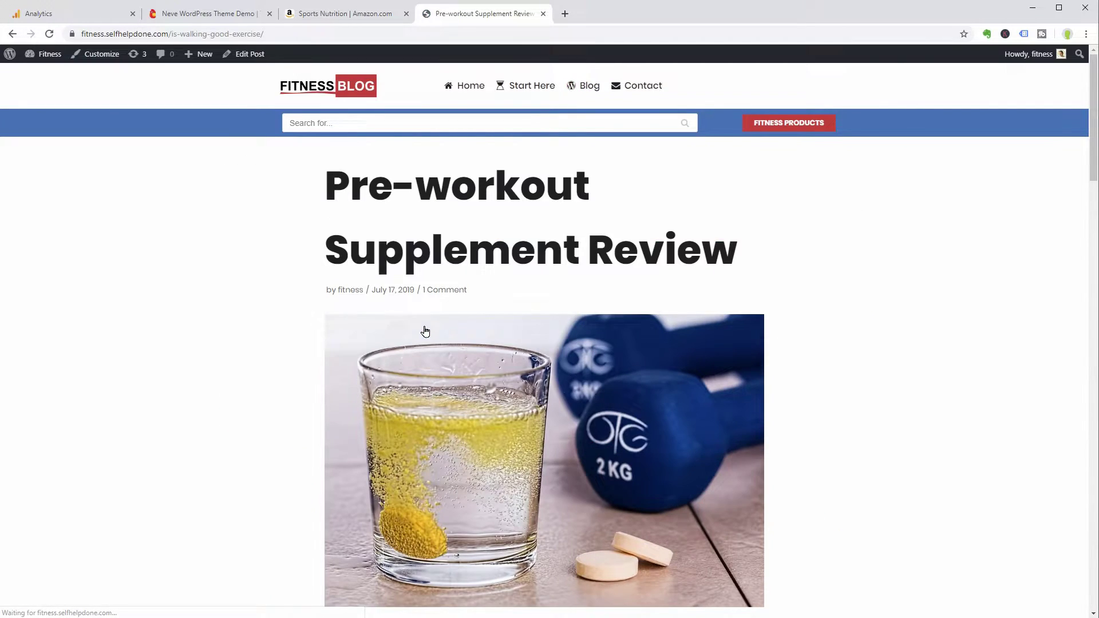
left_click(13, 34)
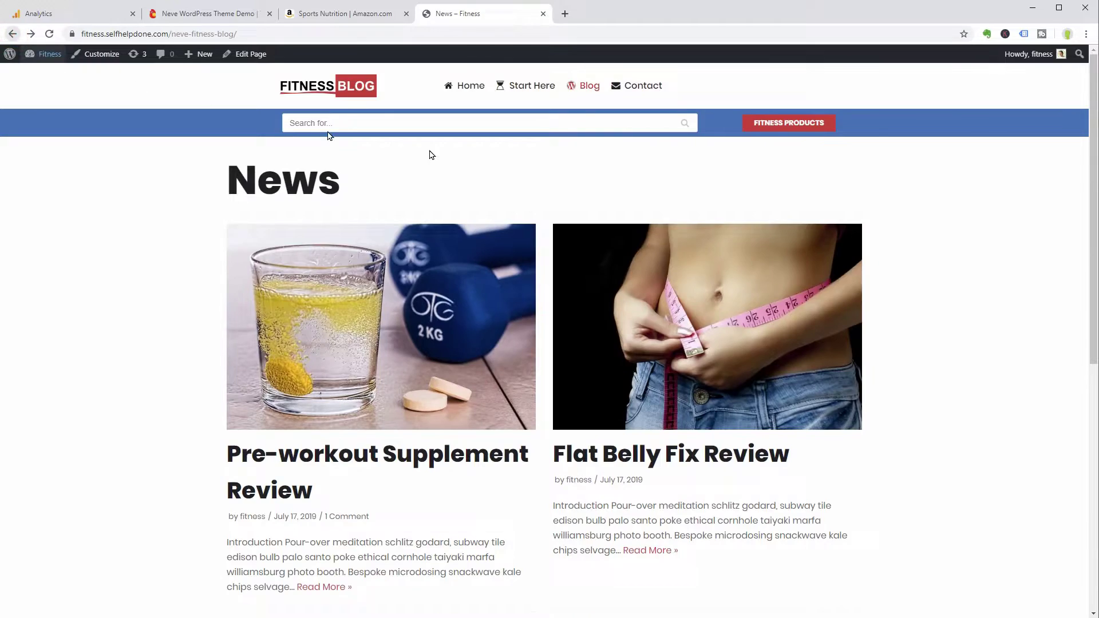
left_click(773, 305)
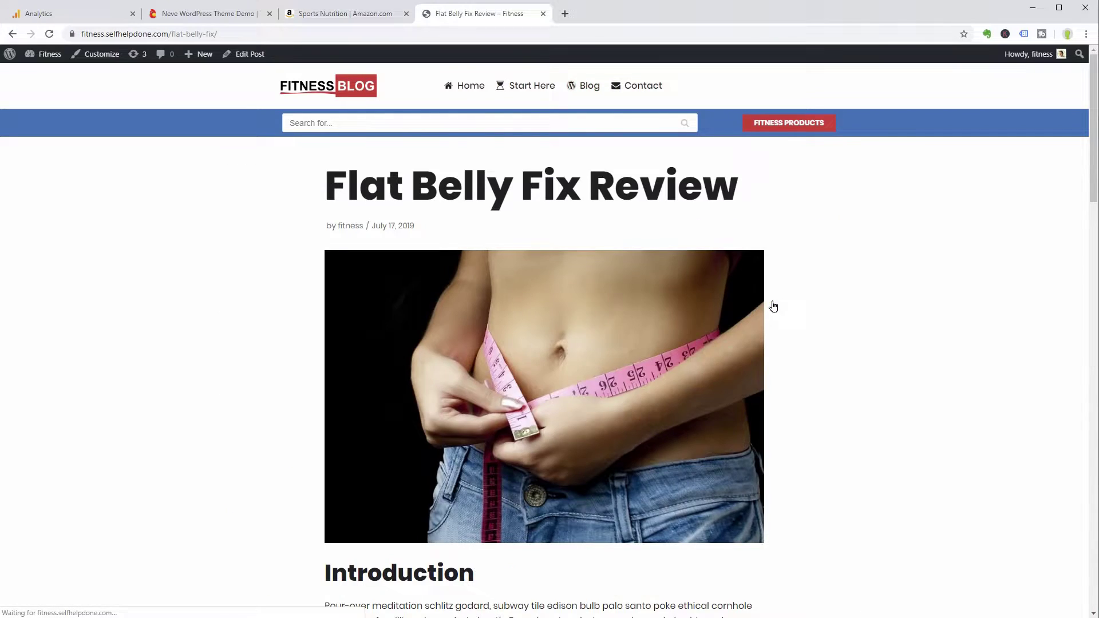
scroll(774, 309, "down", 15)
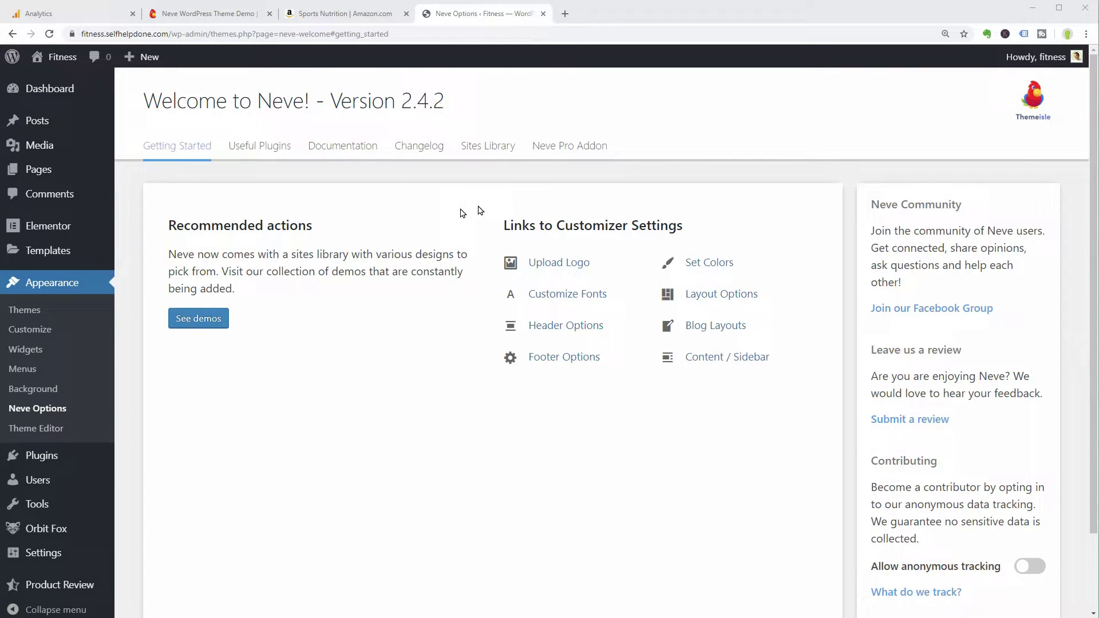
Switch on the Neve Pro Addon's Elementor Booster module and visit the live site.
left_click(567, 150)
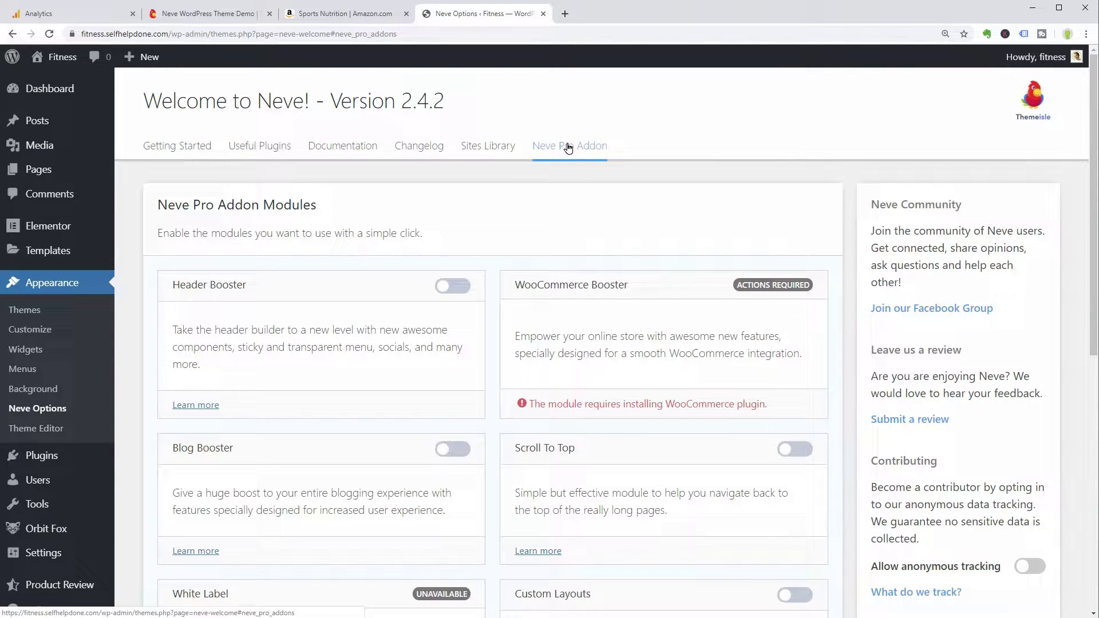
scroll(405, 351, "down", 8)
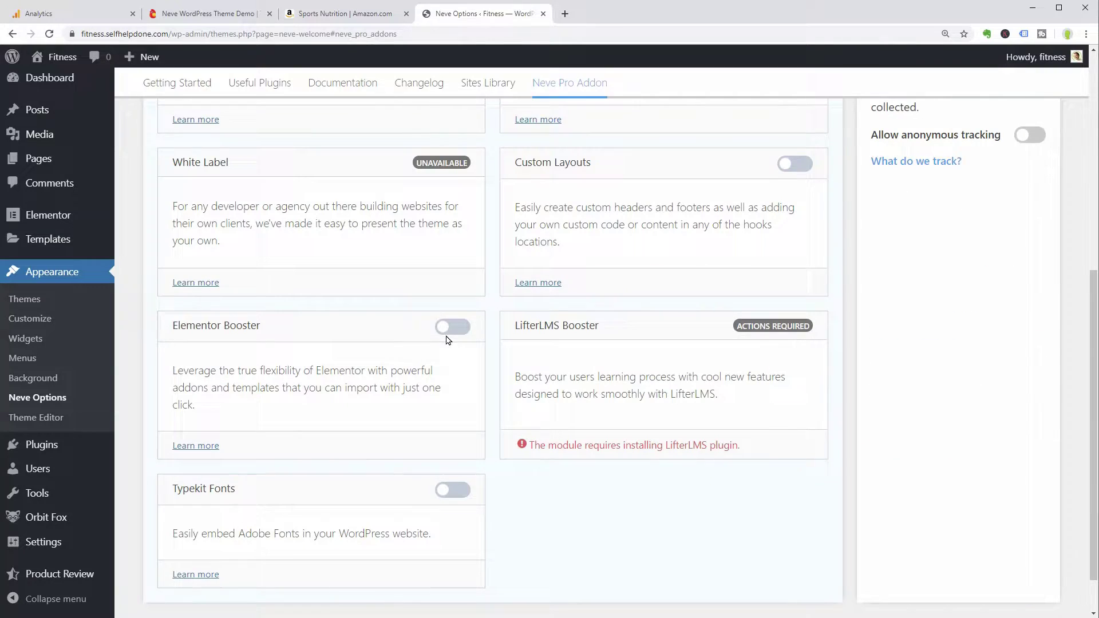
left_click(447, 329)
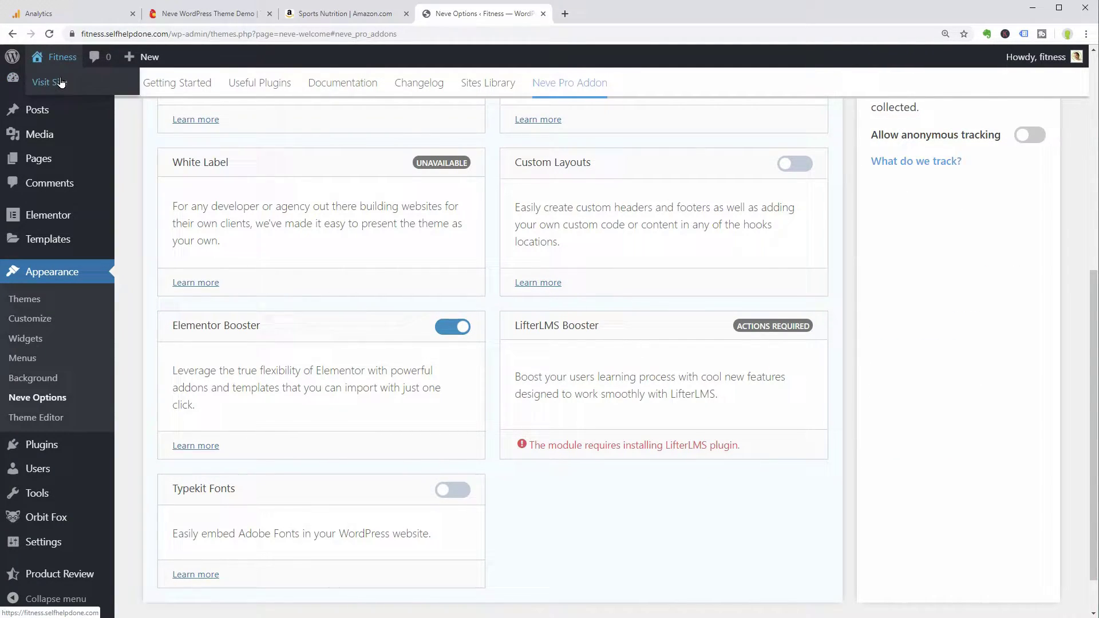
left_click(60, 82)
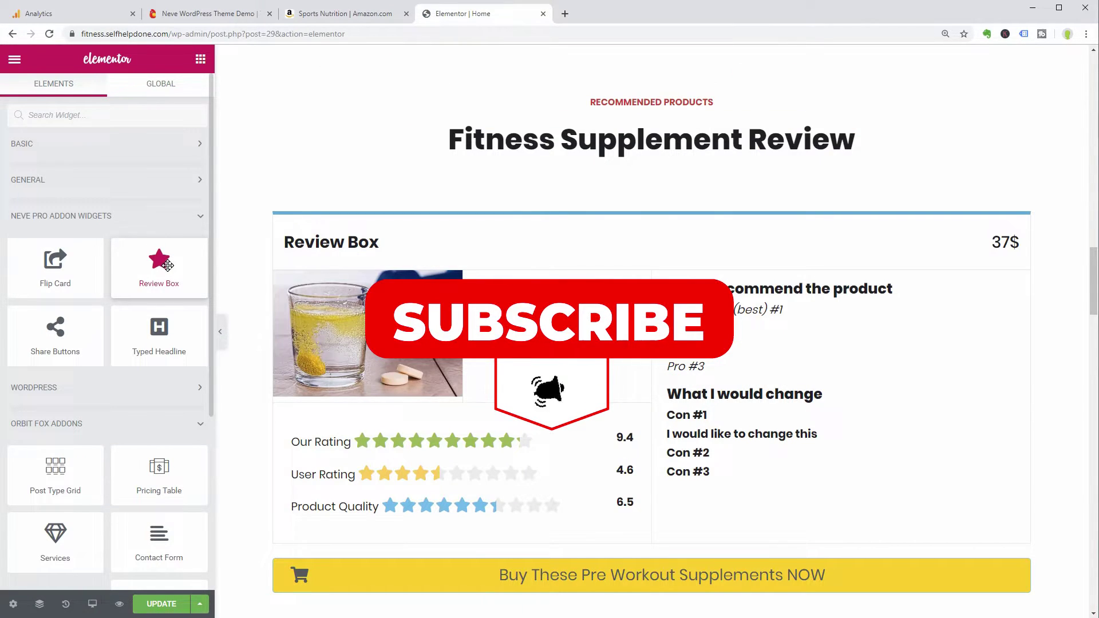
Drop a Review Box into the supplement section and expand its Pros, Cons, Scores and Box Settings.
left_click_drag(167, 266, 595, 227)
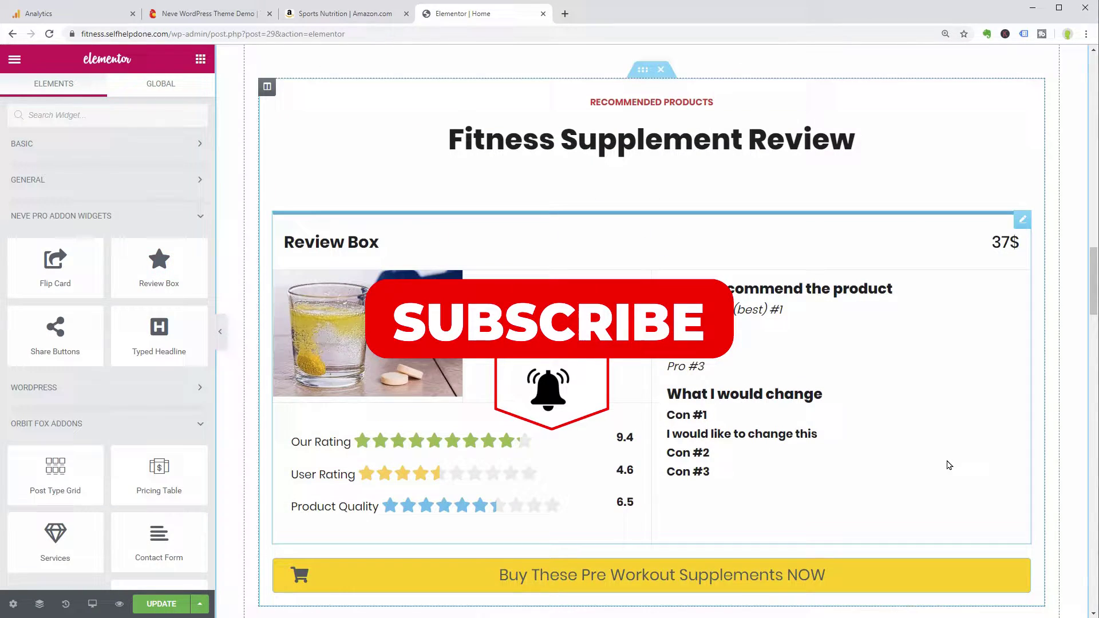
left_click(1024, 221)
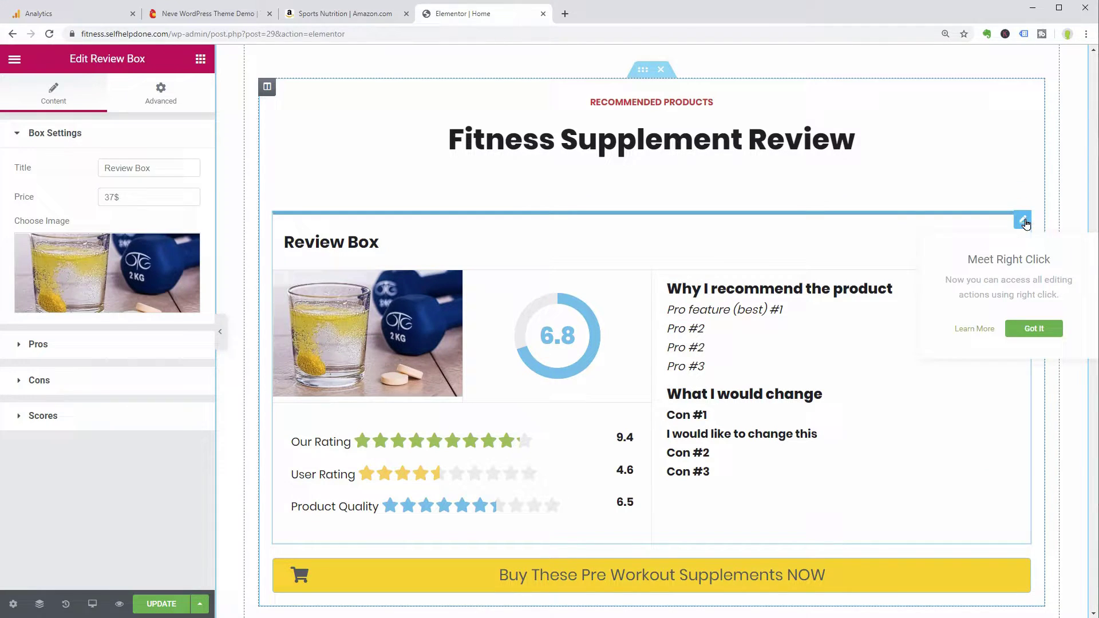
left_click(91, 346)
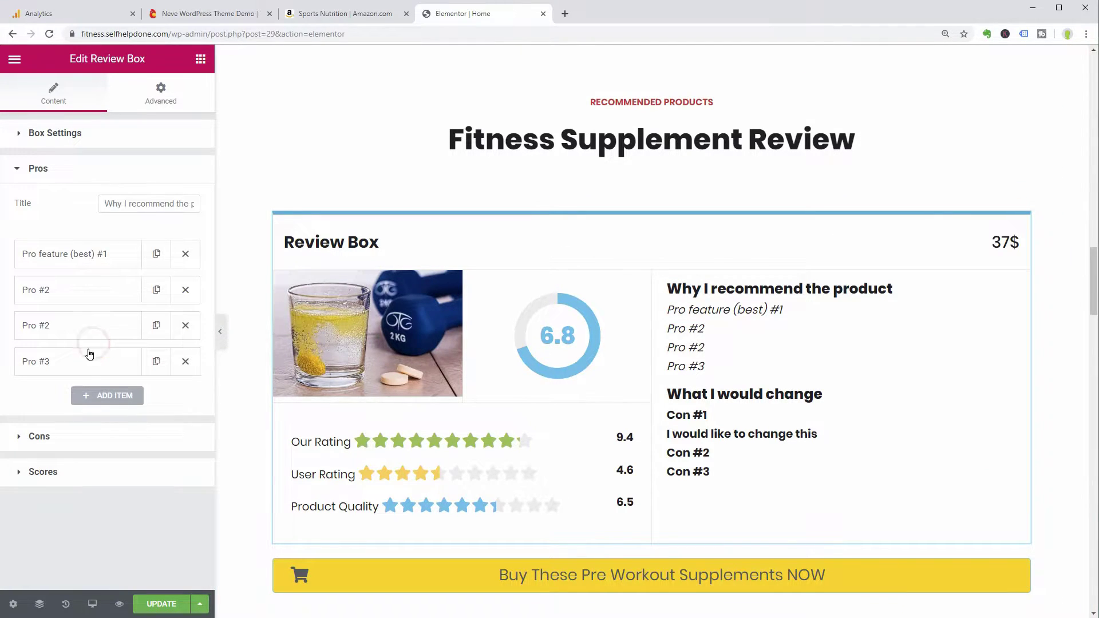
left_click(65, 440)
left_click(58, 473)
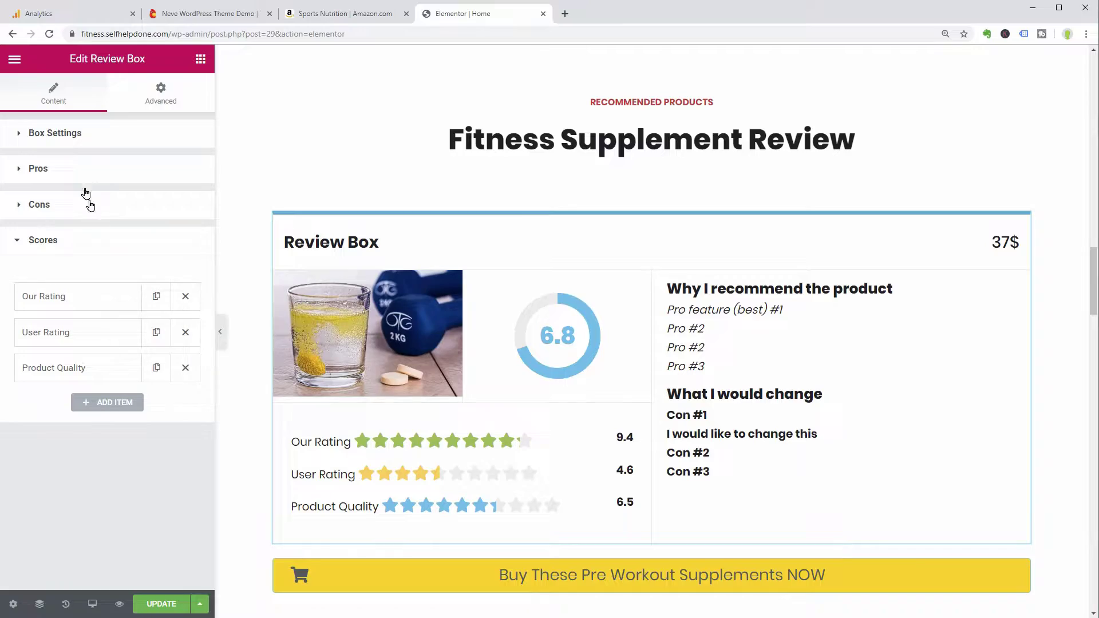
left_click(62, 142)
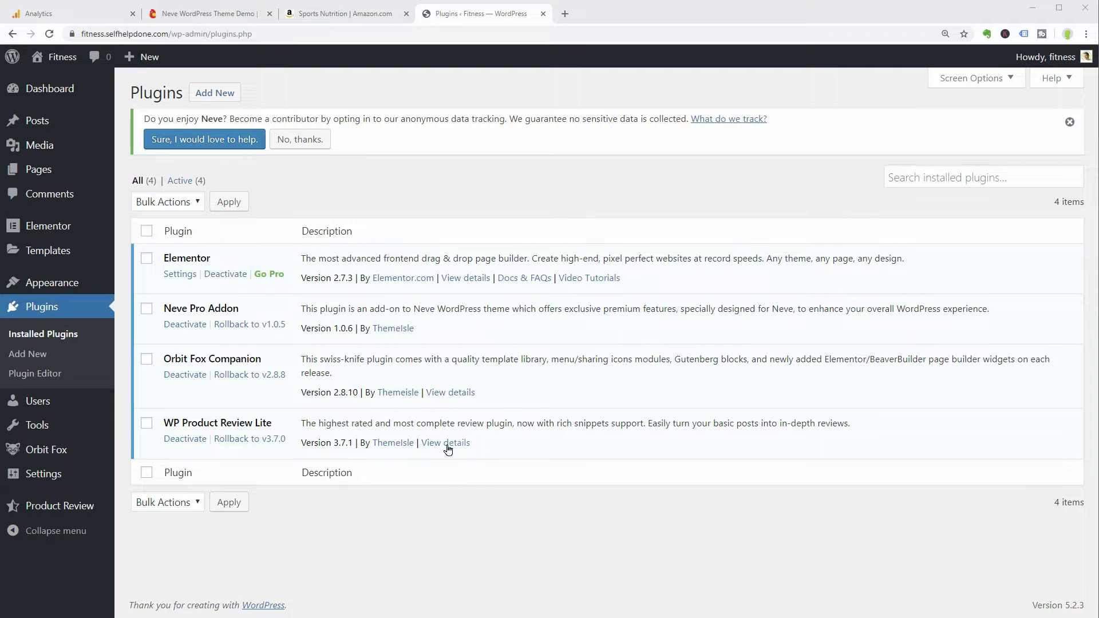
Check the WP Product Review Lite details, then edit the Pre-workout Supplement Review post.
left_click(447, 444)
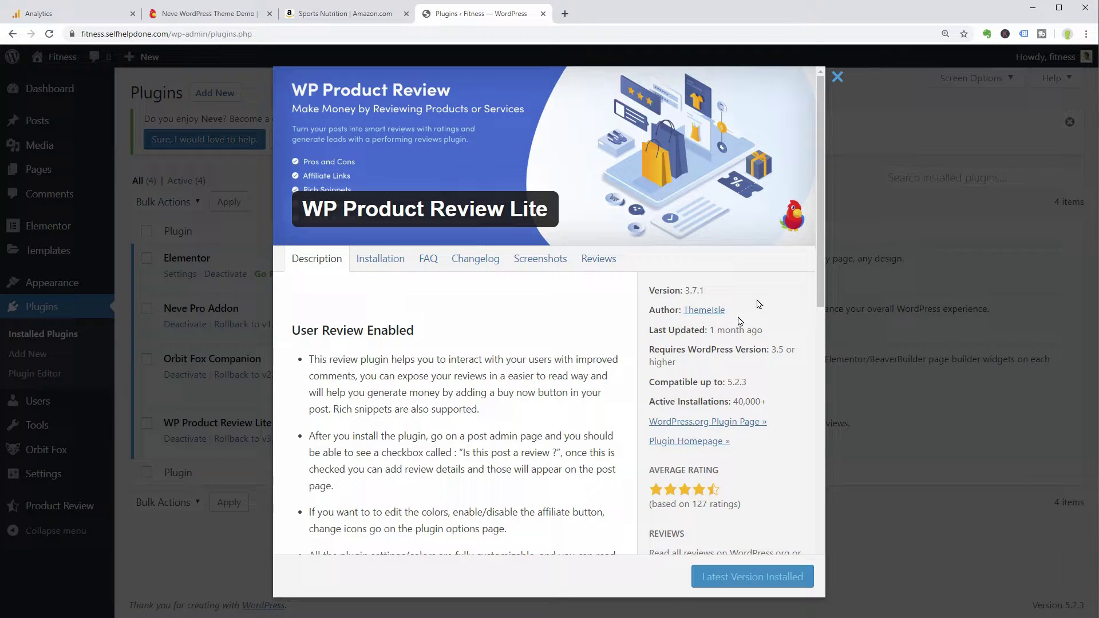
left_click(836, 75)
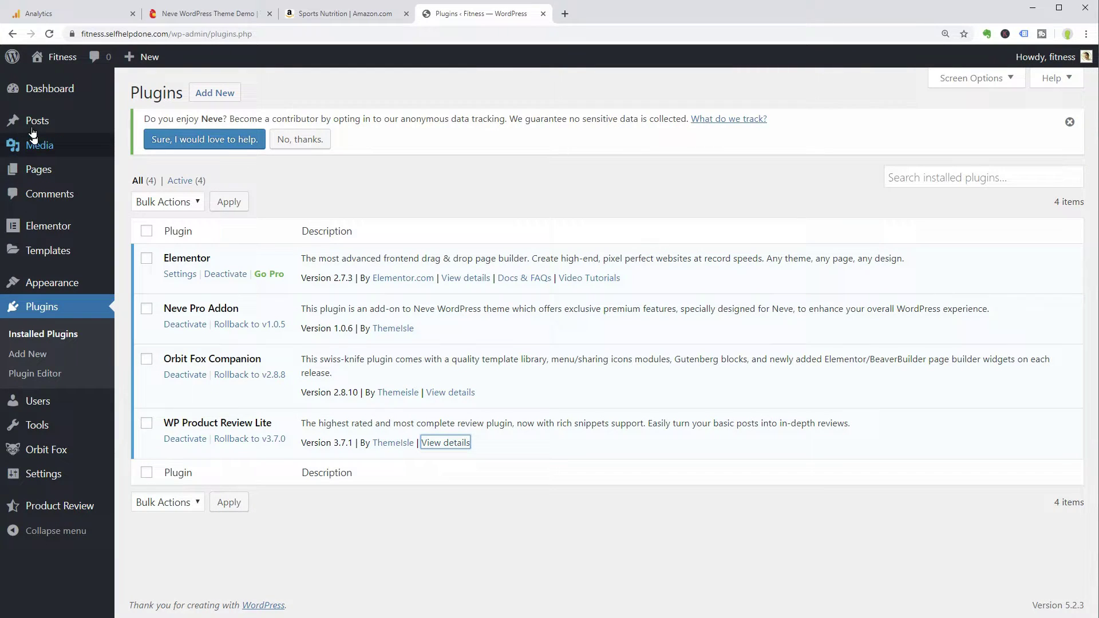
mouse_move(31, 123)
left_click(141, 122)
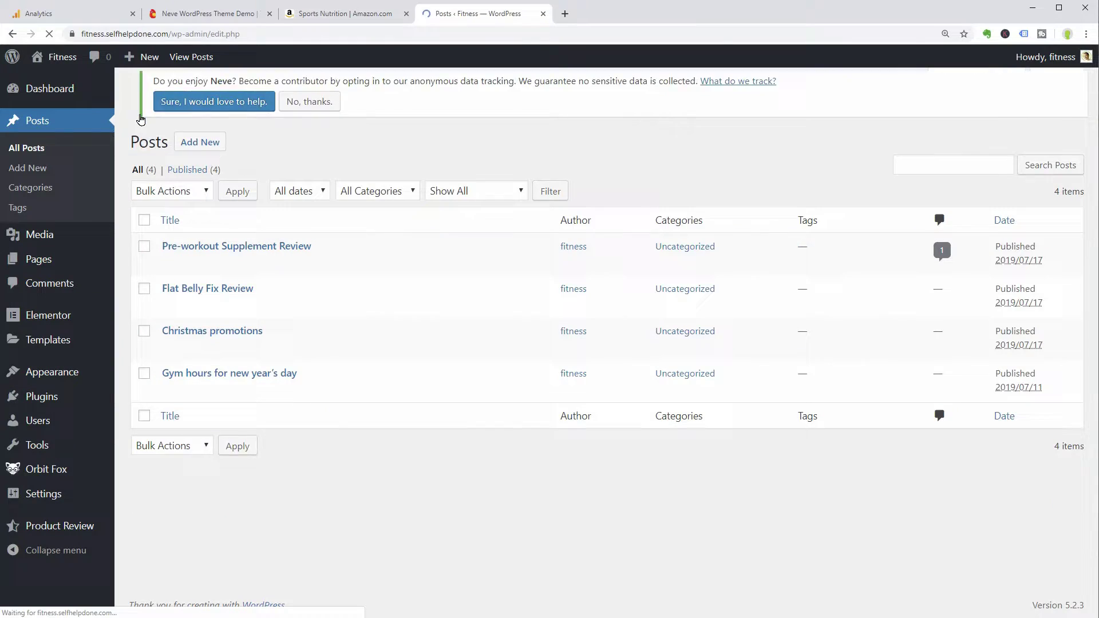
left_click(167, 277)
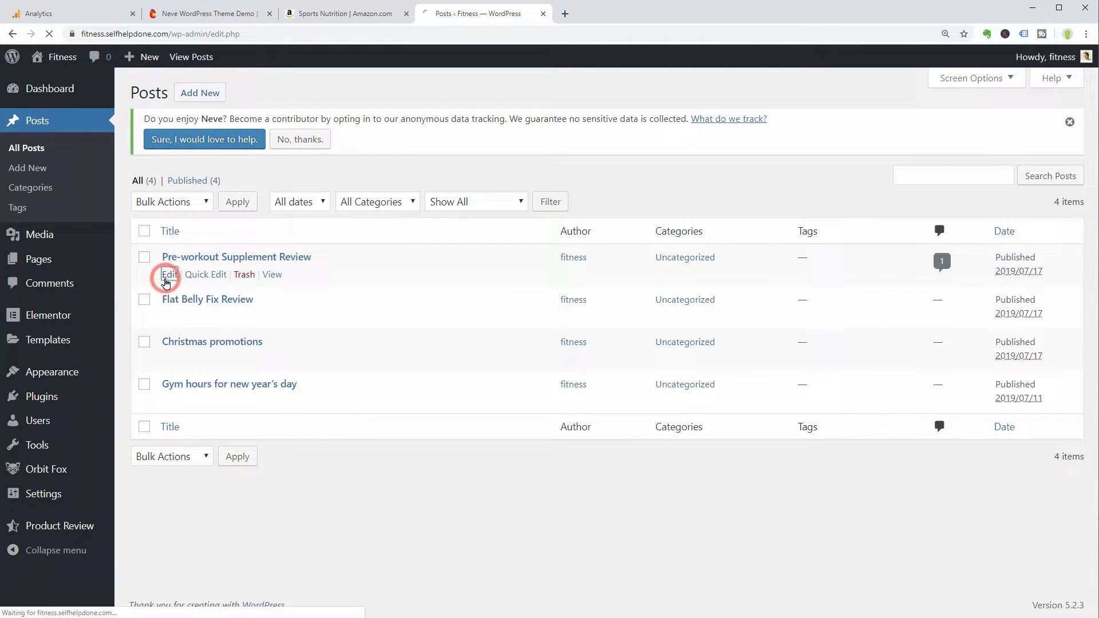
Keep 'Is this post a review?' on, preview the post, then enable Blog Booster.
left_click(1034, 92)
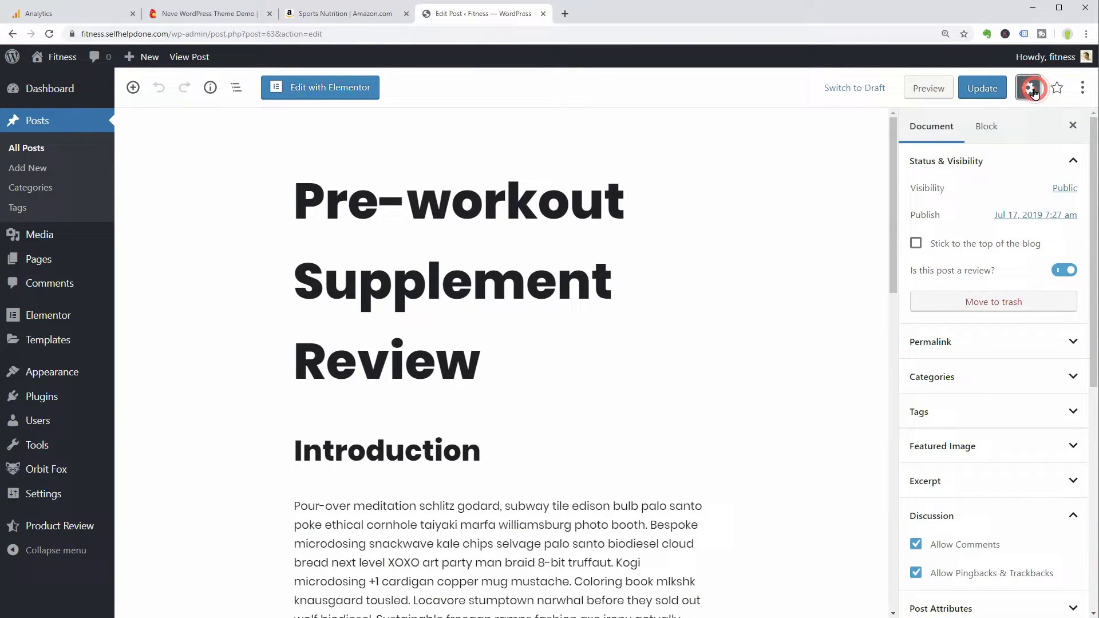
left_click(1062, 272)
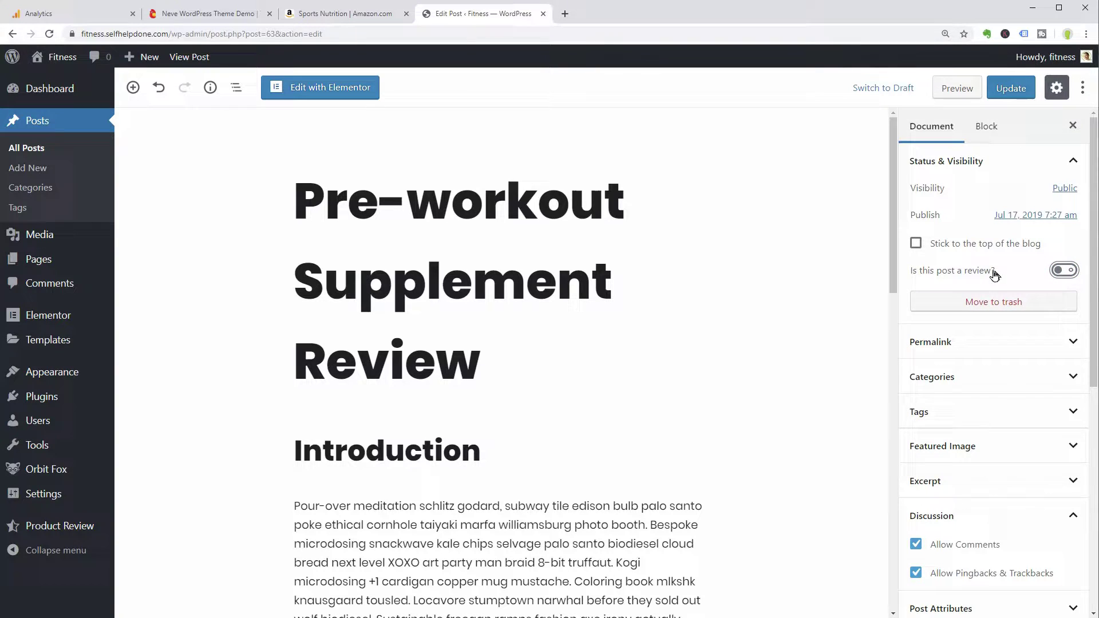
left_click(1064, 271)
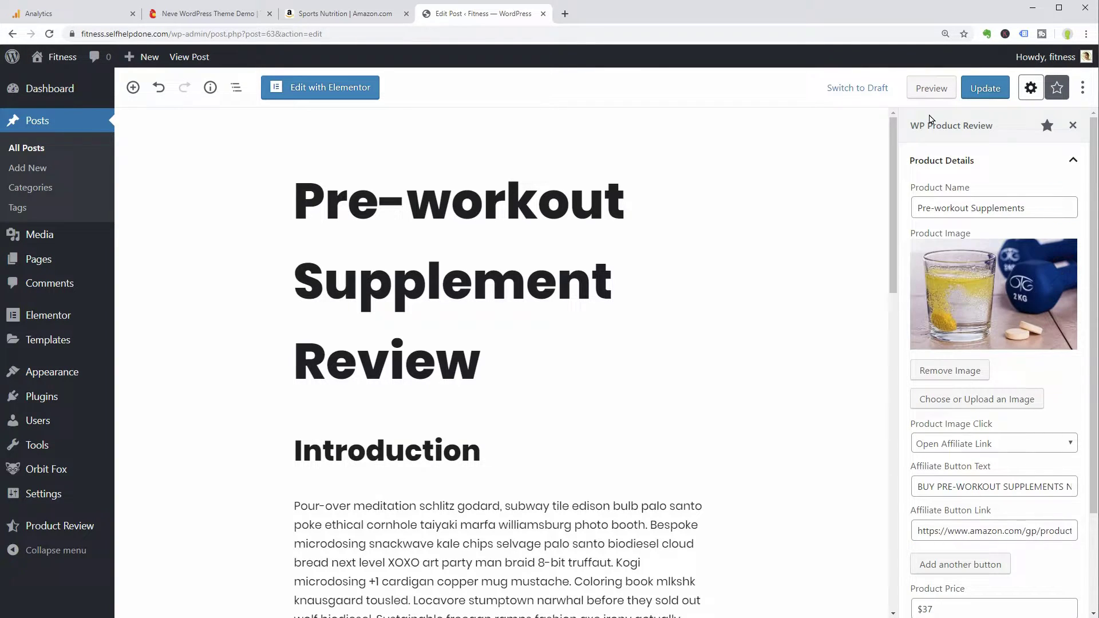
left_click(929, 91)
scroll(1095, 461, "down", 10)
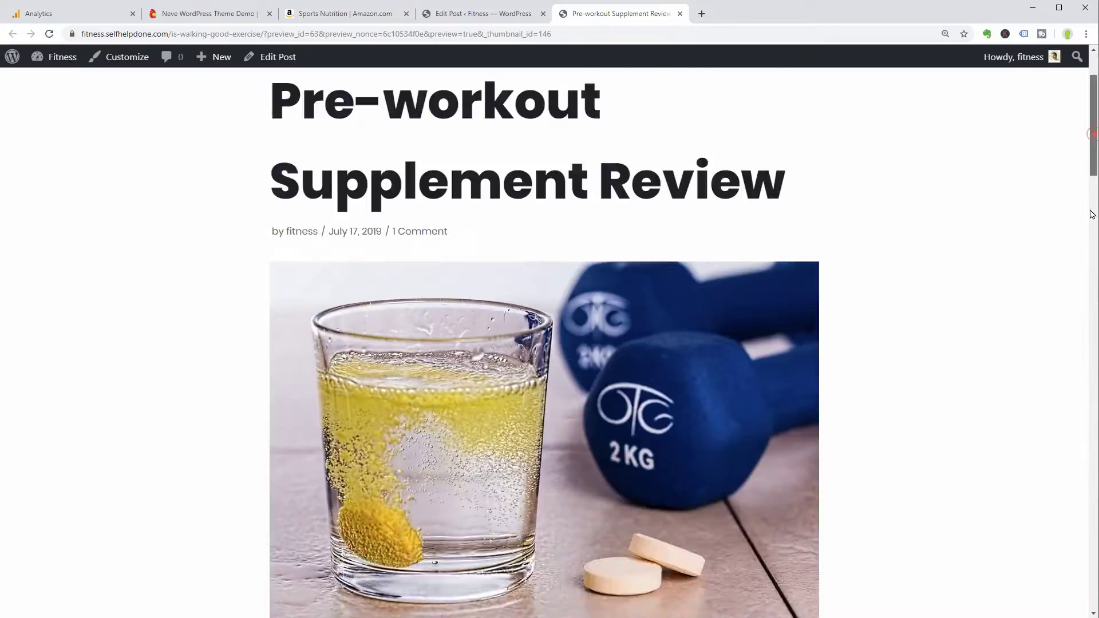
scroll(1095, 461, "down", 4)
scroll(1095, 461, "up", 9)
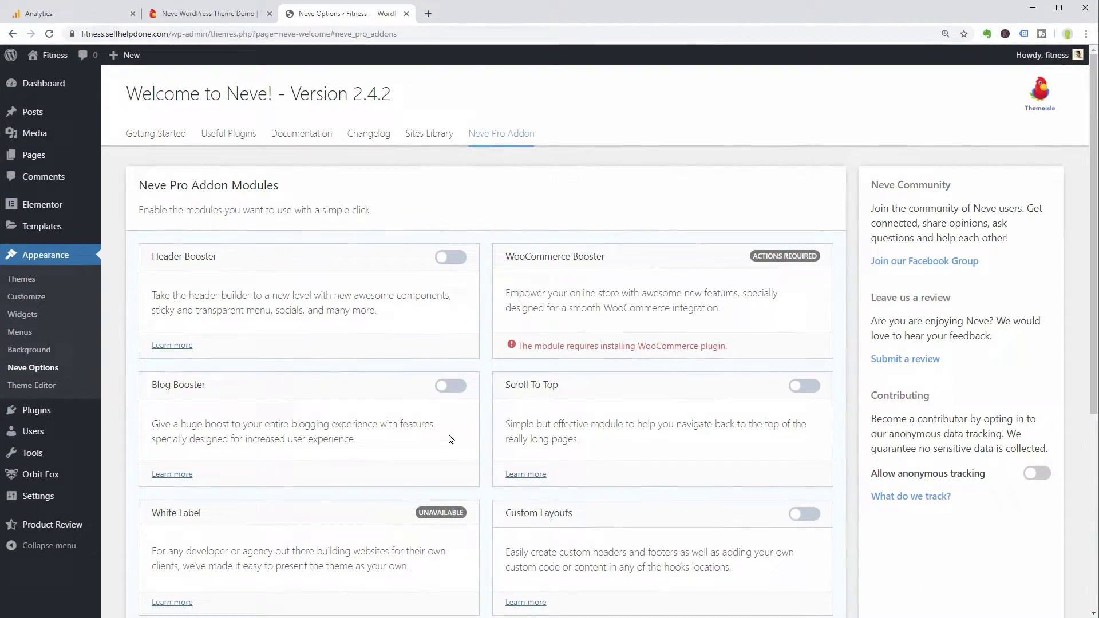
left_click(450, 388)
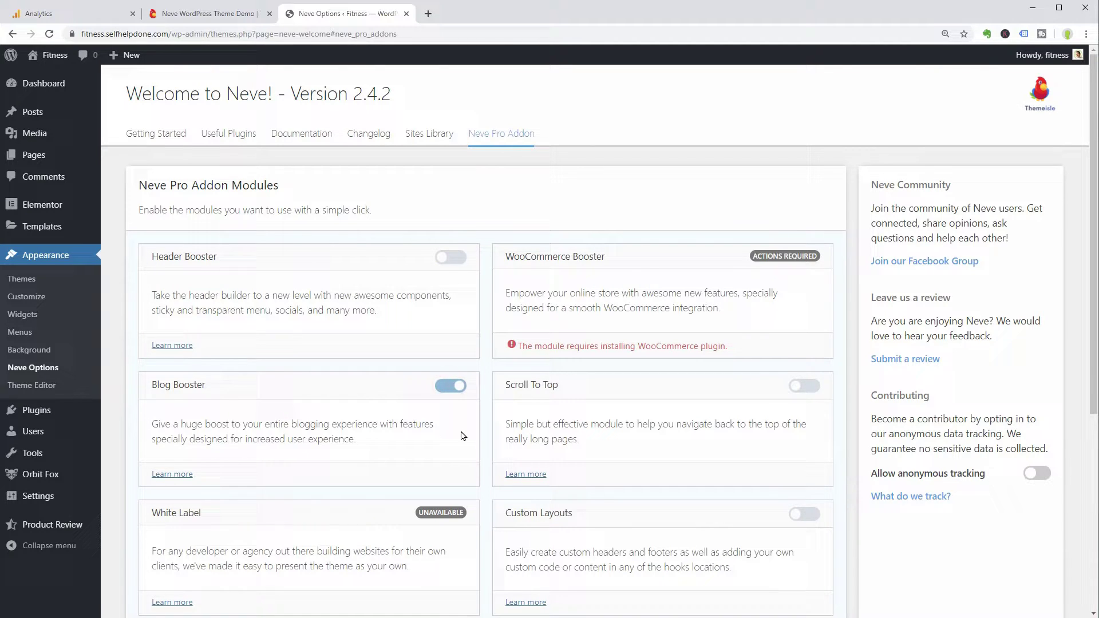
In Blog / Archive layout, try 3 columns and list layouts, settling on a three-column grid.
left_click(42, 298)
left_click(691, 73)
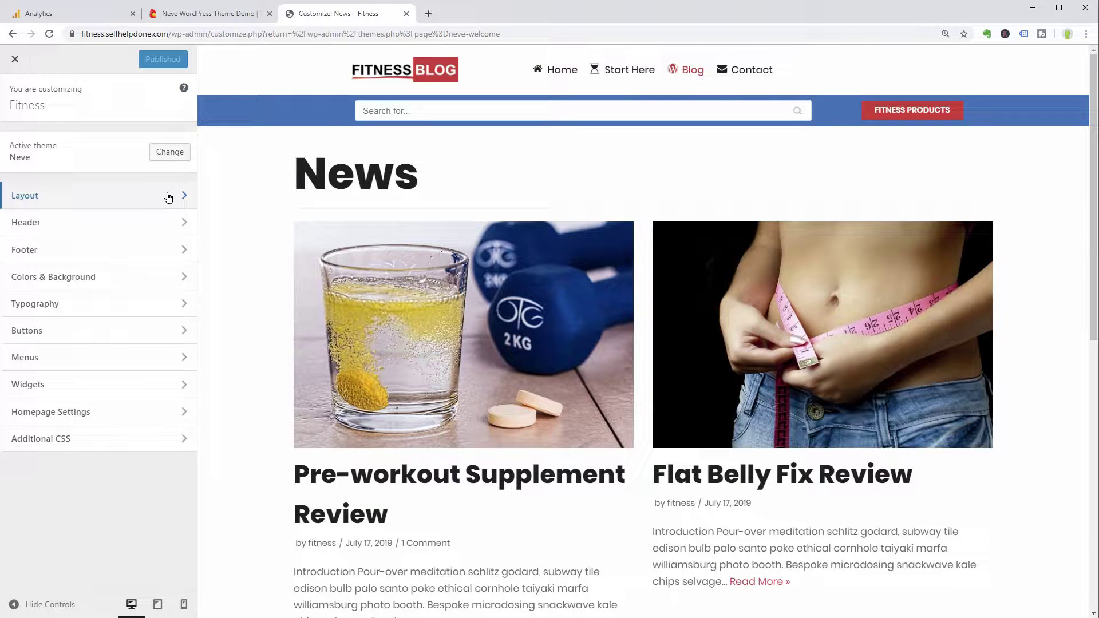
left_click(167, 197)
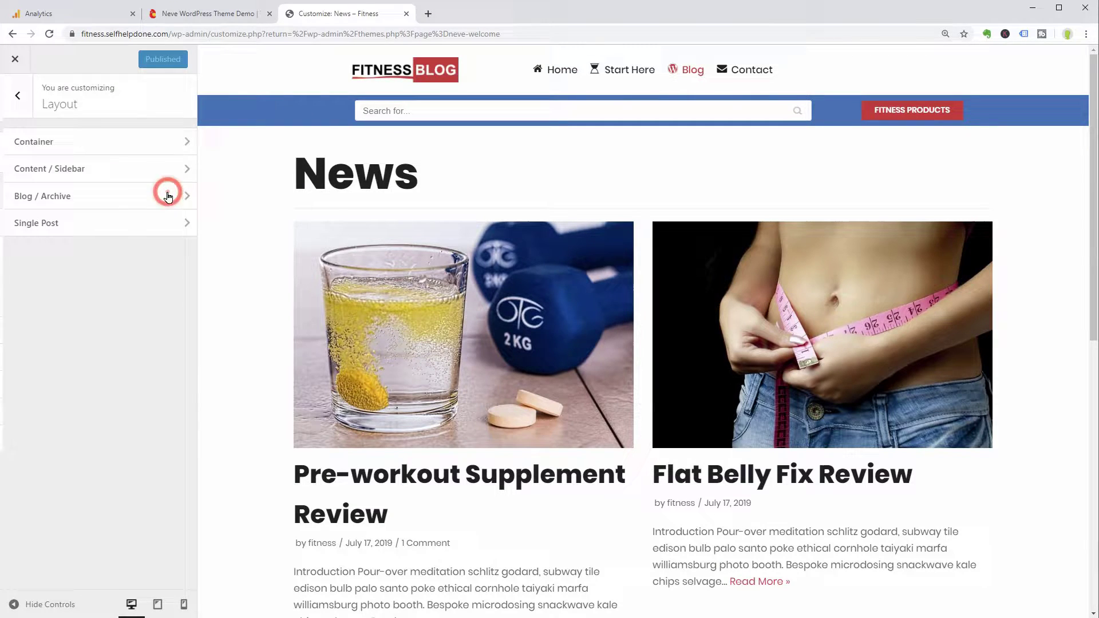
left_click(168, 197)
left_click(61, 262)
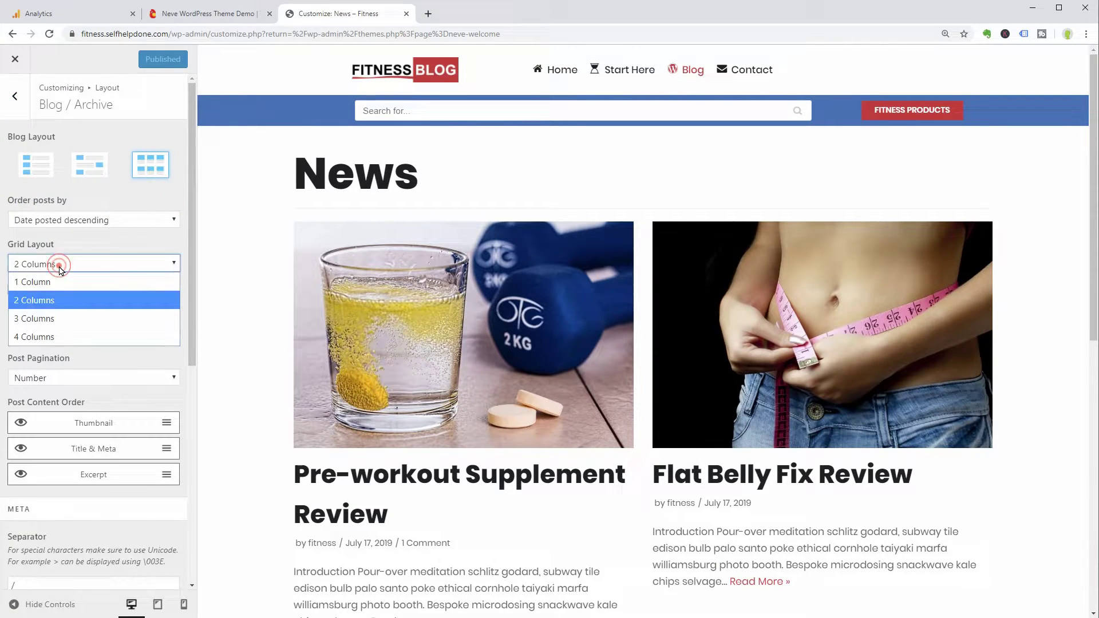
left_click(64, 318)
left_click(89, 165)
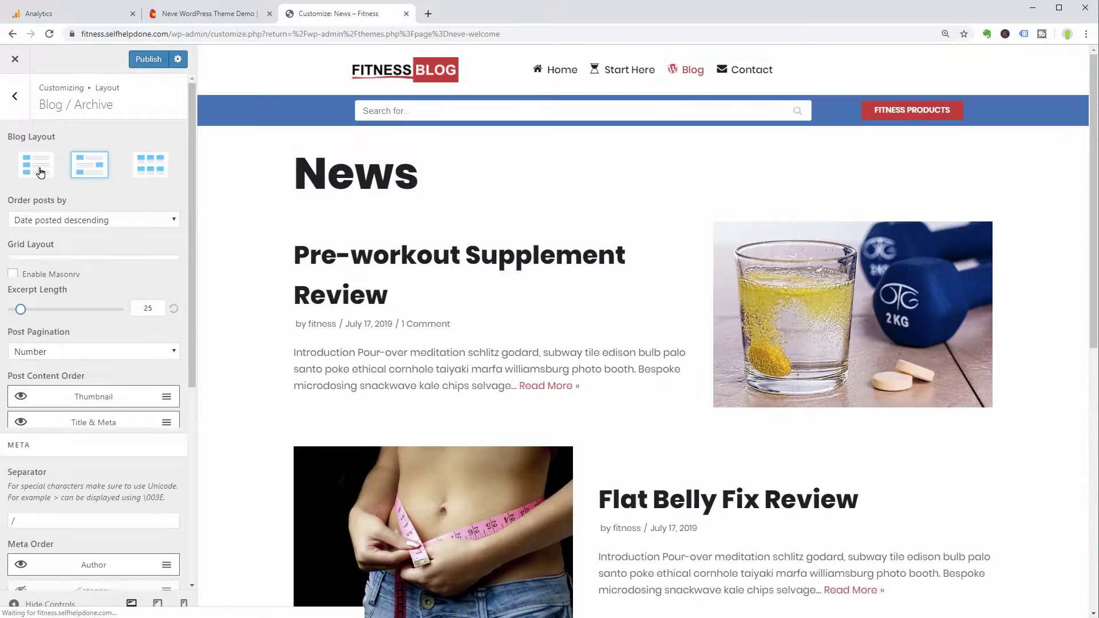
left_click(37, 171)
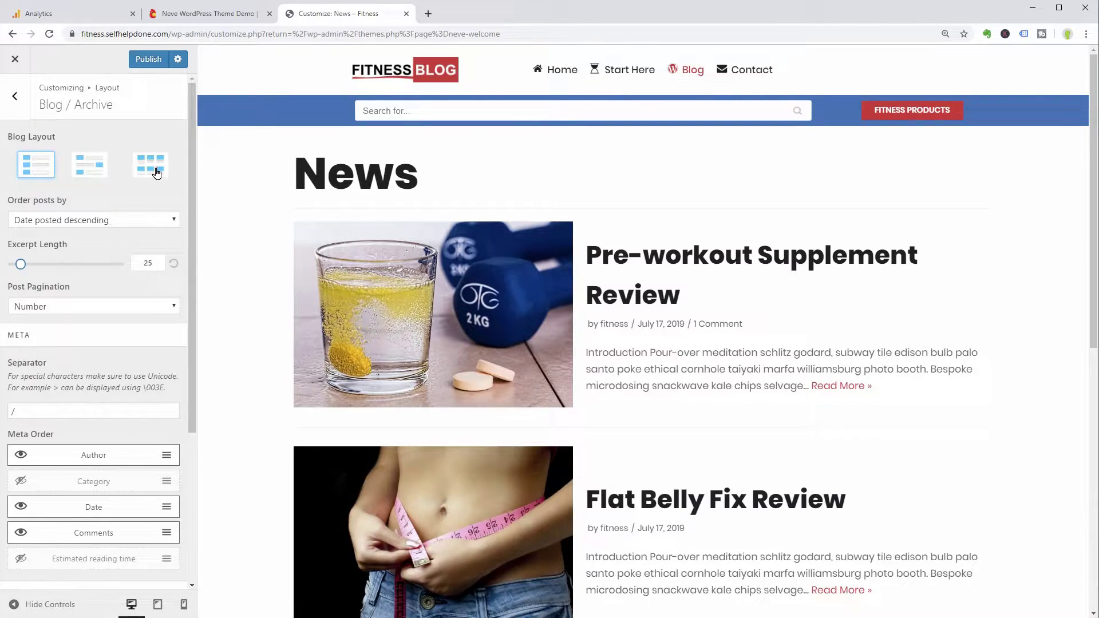
left_click(156, 173)
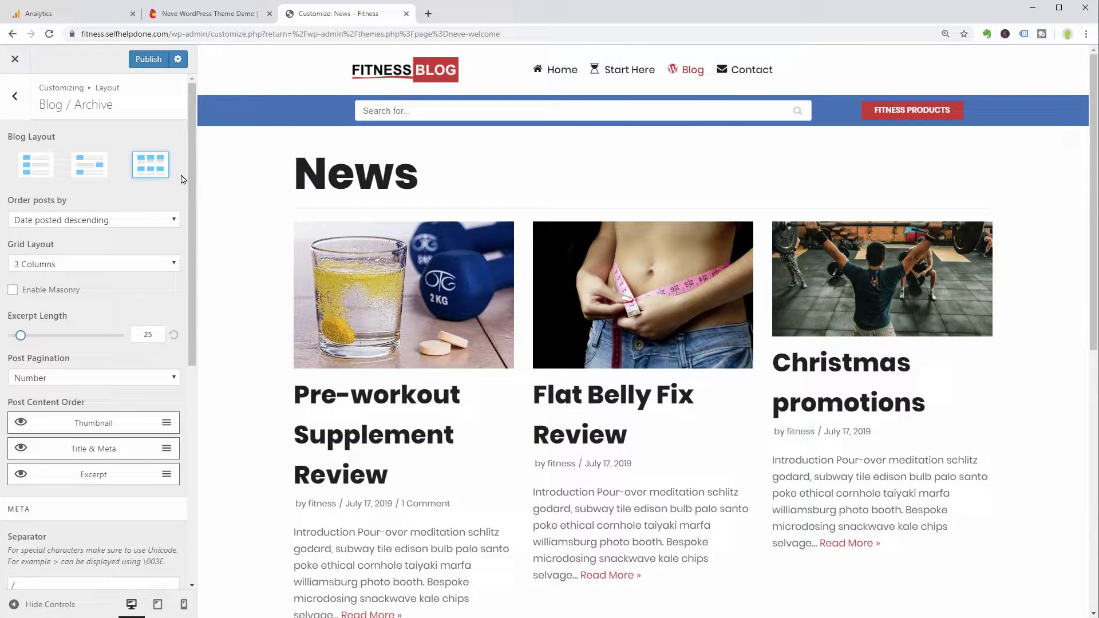
Hide the post date and show author avatars and estimated reading time in meta.
scroll(192, 366, "down", 5)
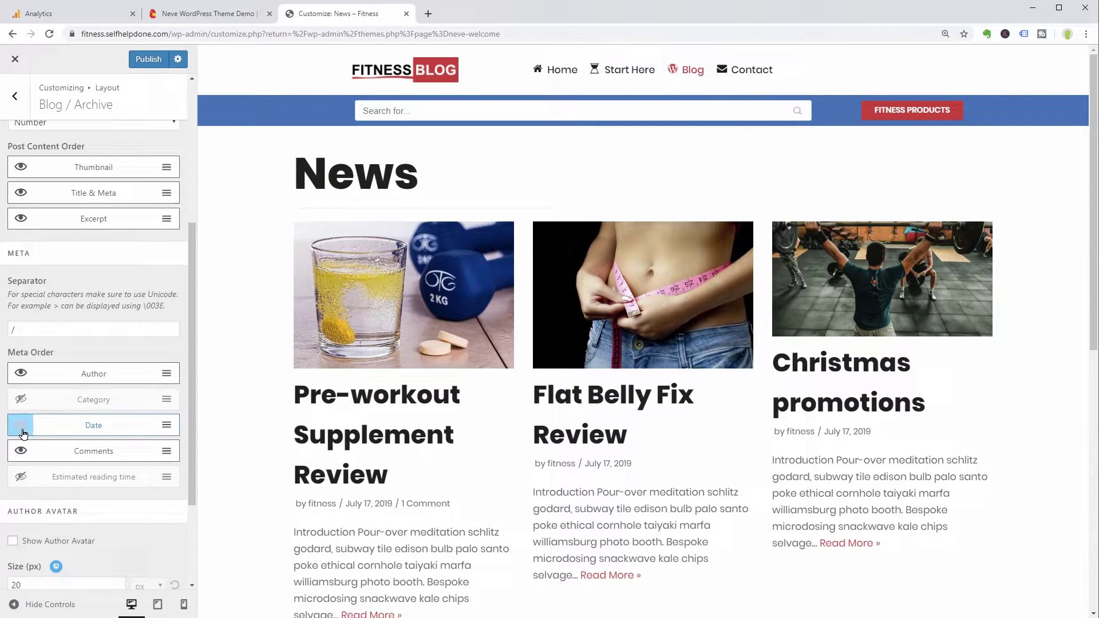
left_click(21, 426)
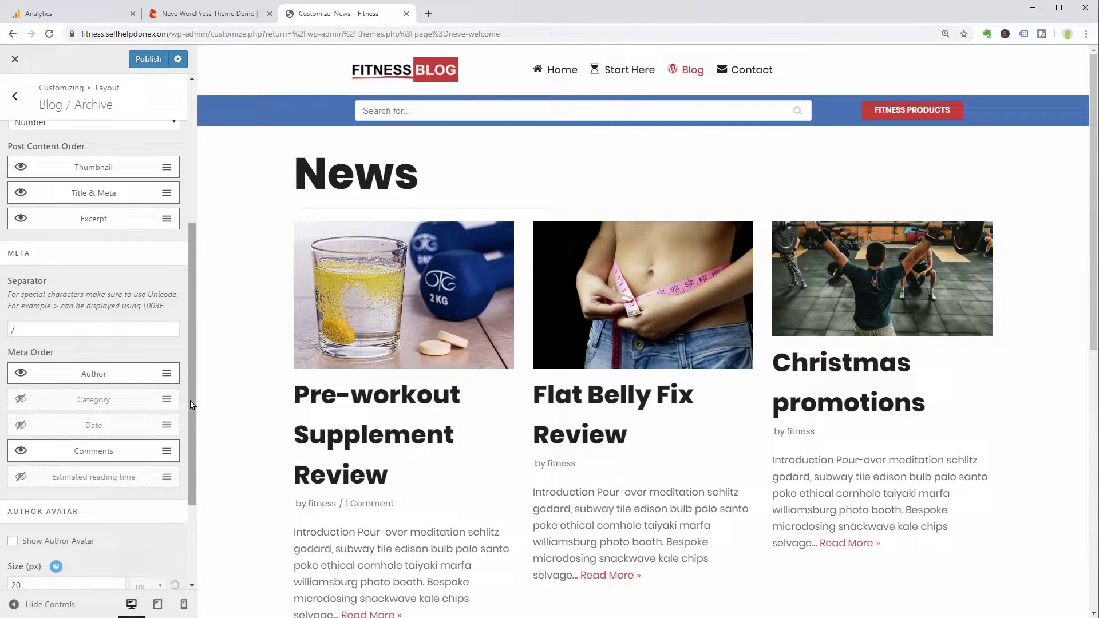
scroll(193, 405, "down", 3)
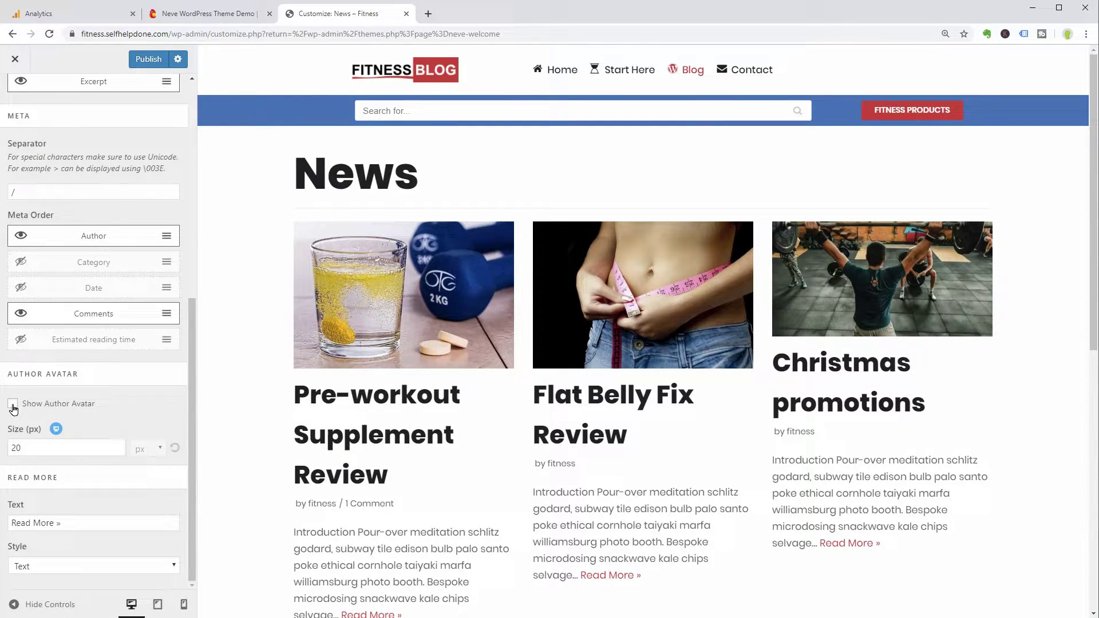
left_click(13, 407)
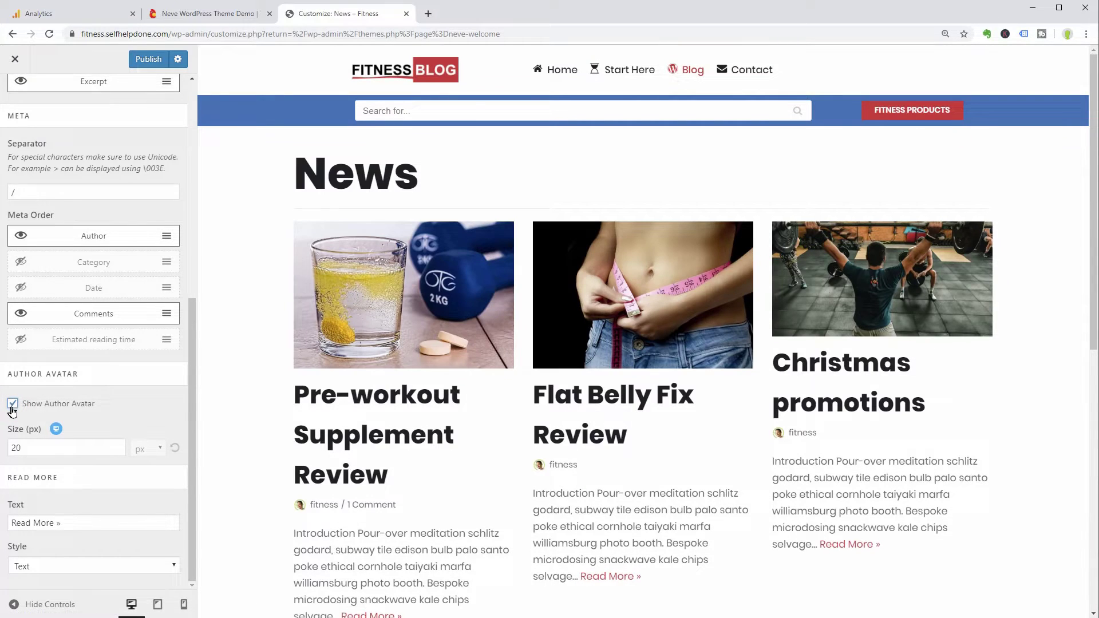
left_click(21, 341)
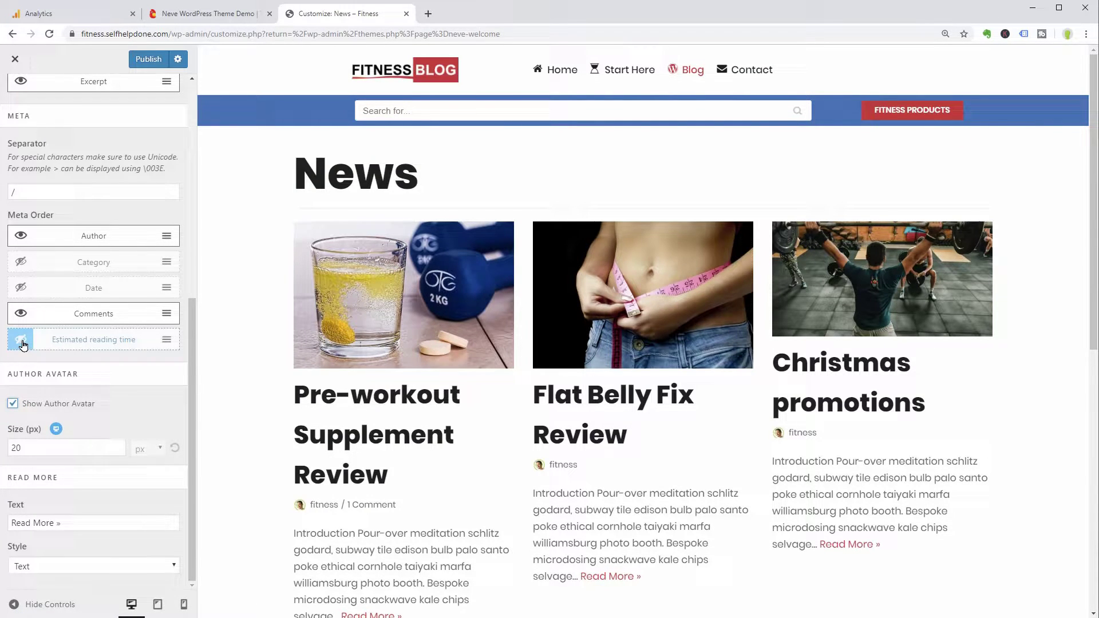
left_click(21, 341)
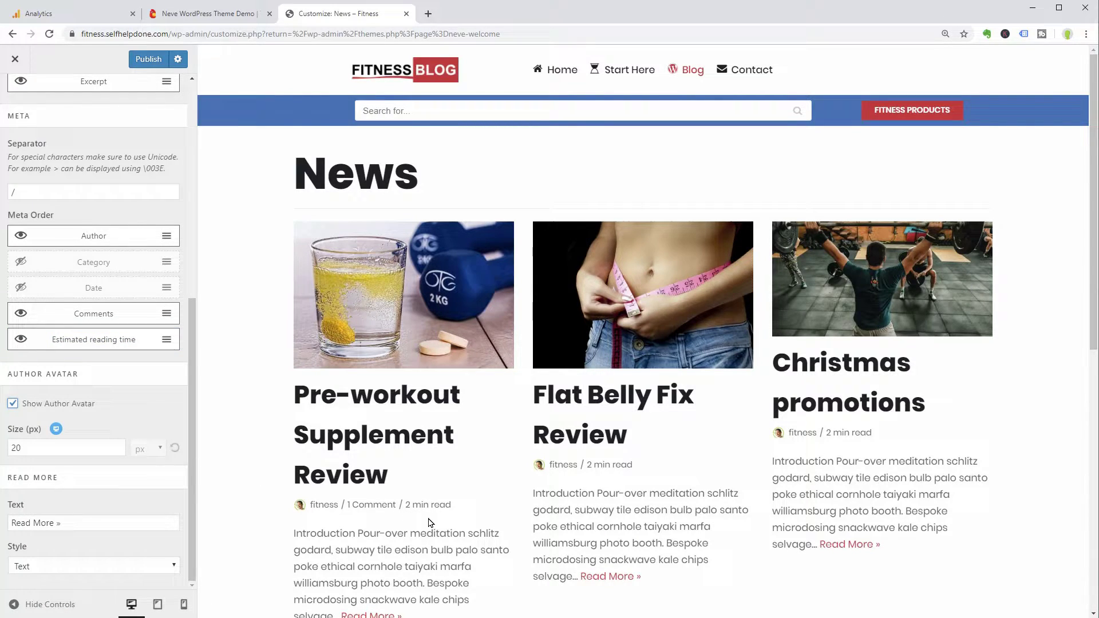
Set Read More Style to Primary Button and select the Read More label text.
scroll(430, 523, "down", 5)
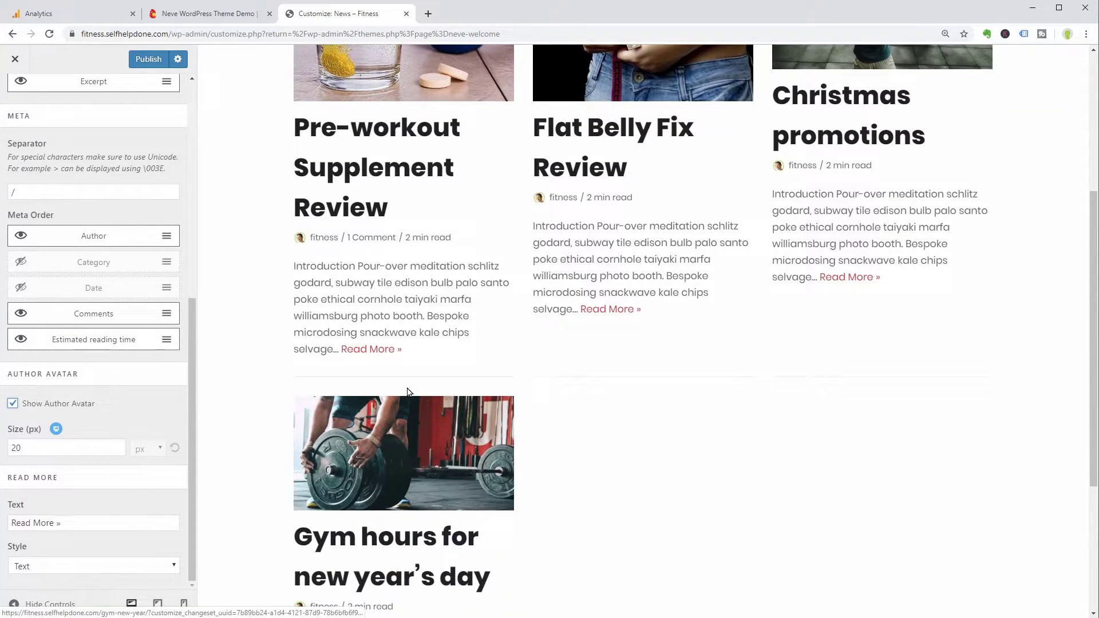
left_click(94, 567)
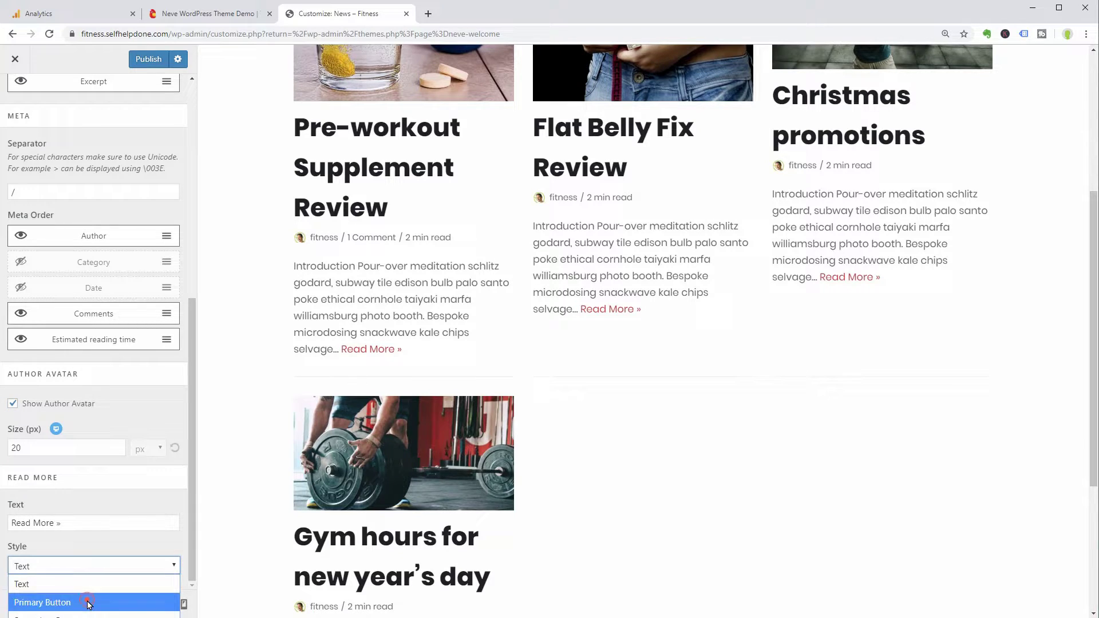
left_click(89, 603)
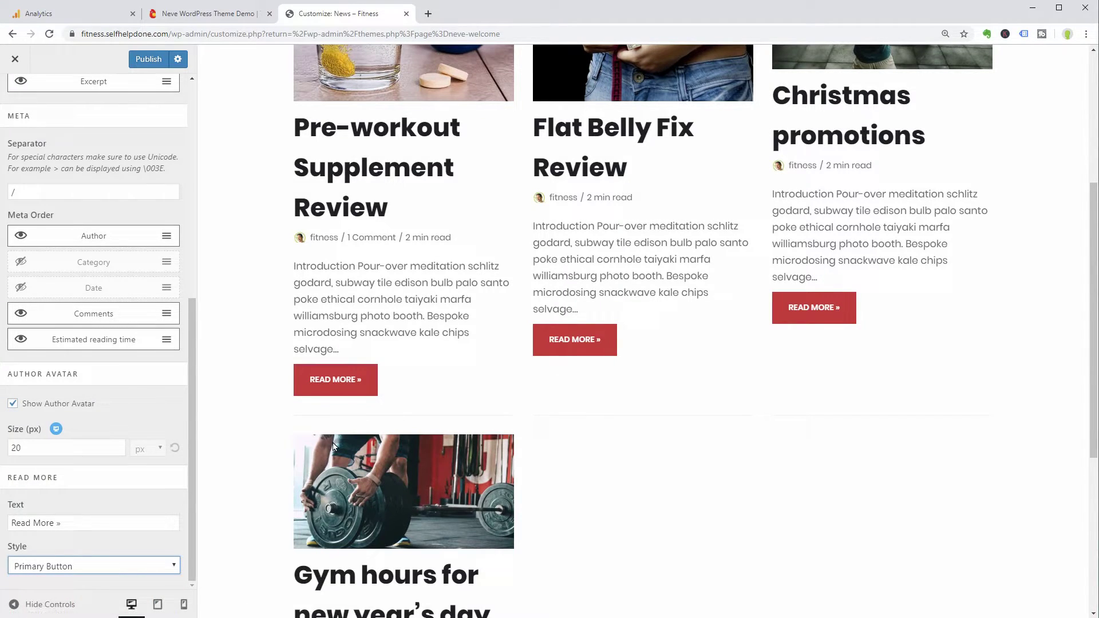
left_click(115, 566)
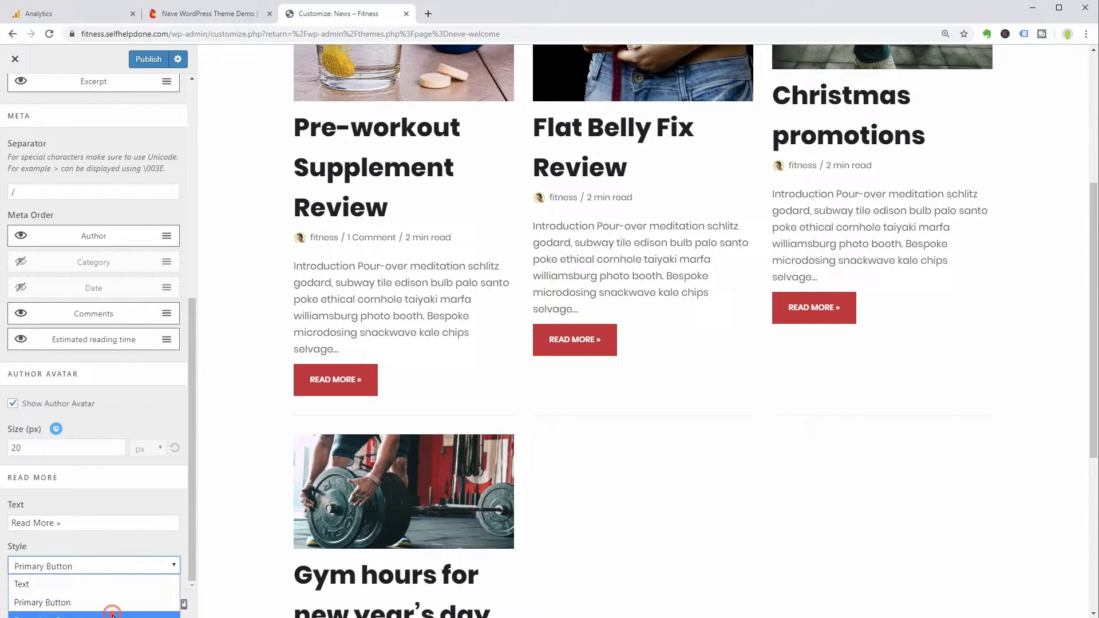
left_click(112, 610)
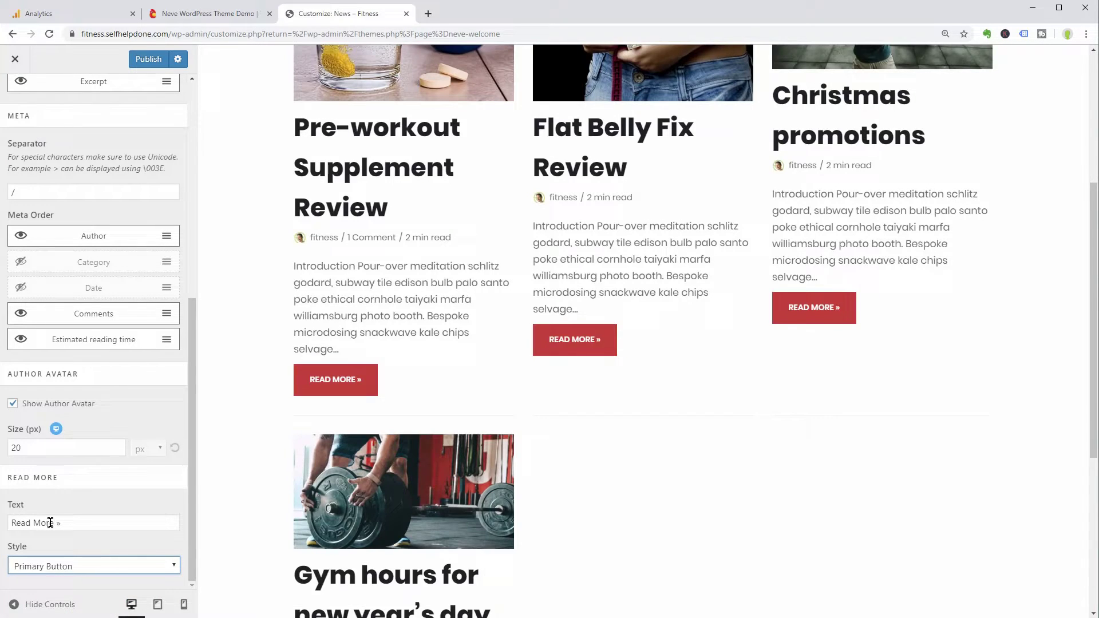
left_click_drag(91, 522, 11, 523)
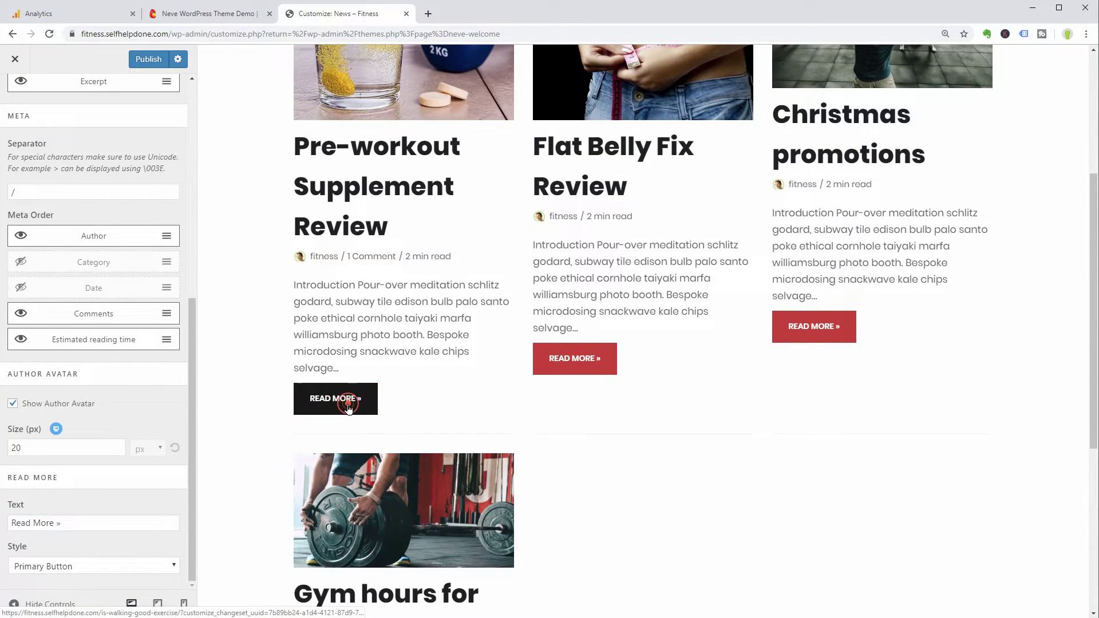
In Single Post layout, enable Post navigation, Author Biography and Related Posts.
left_click(348, 408)
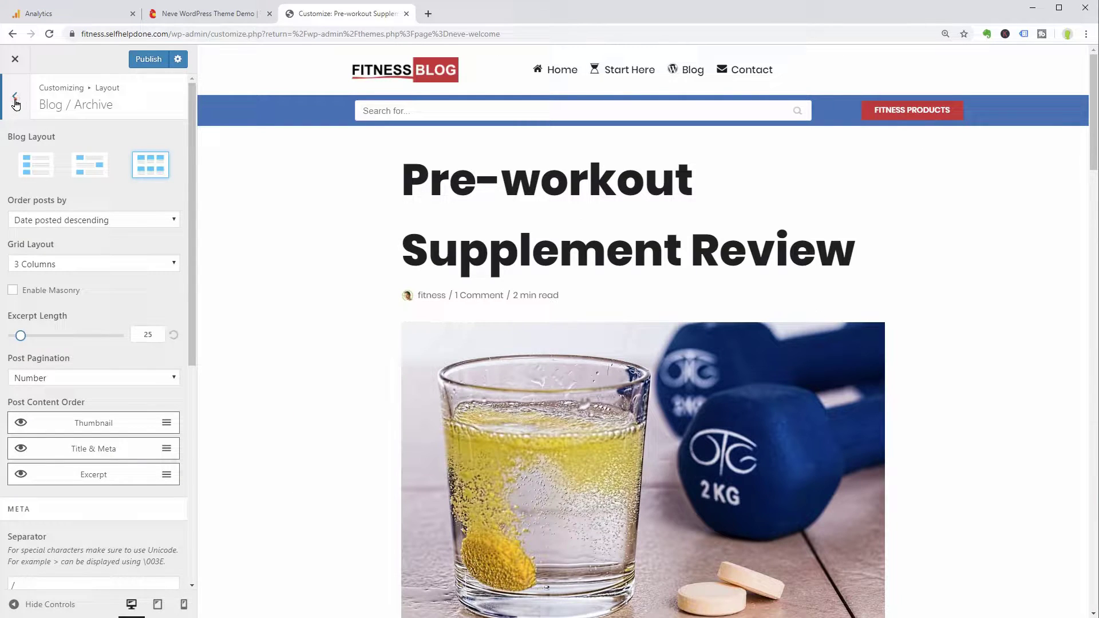
left_click(16, 102)
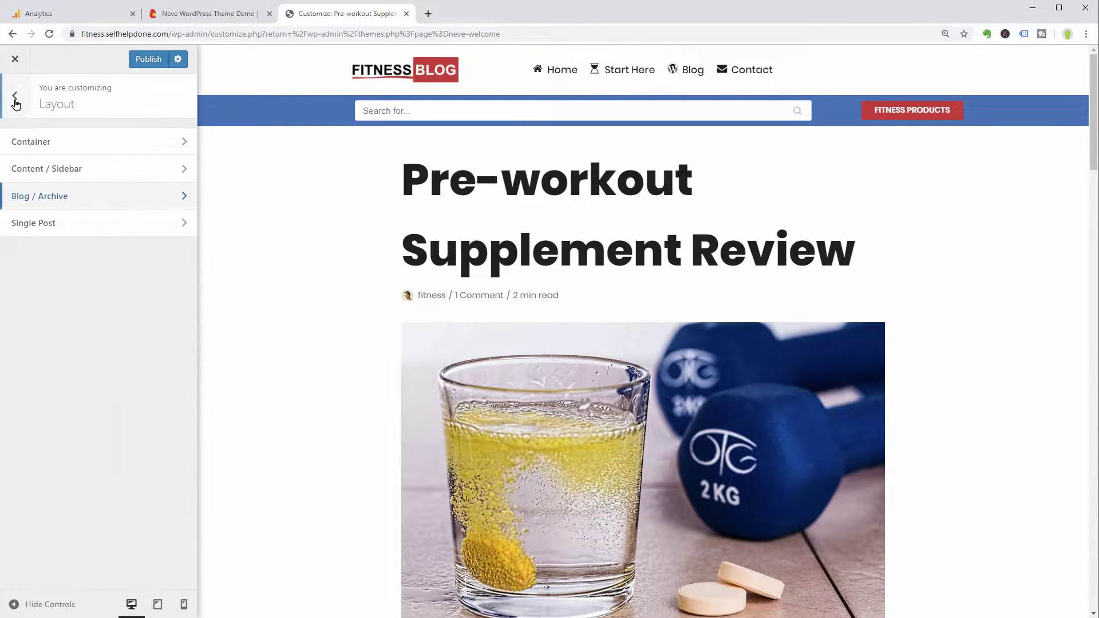
left_click(186, 229)
scroll(343, 355, "down", 10)
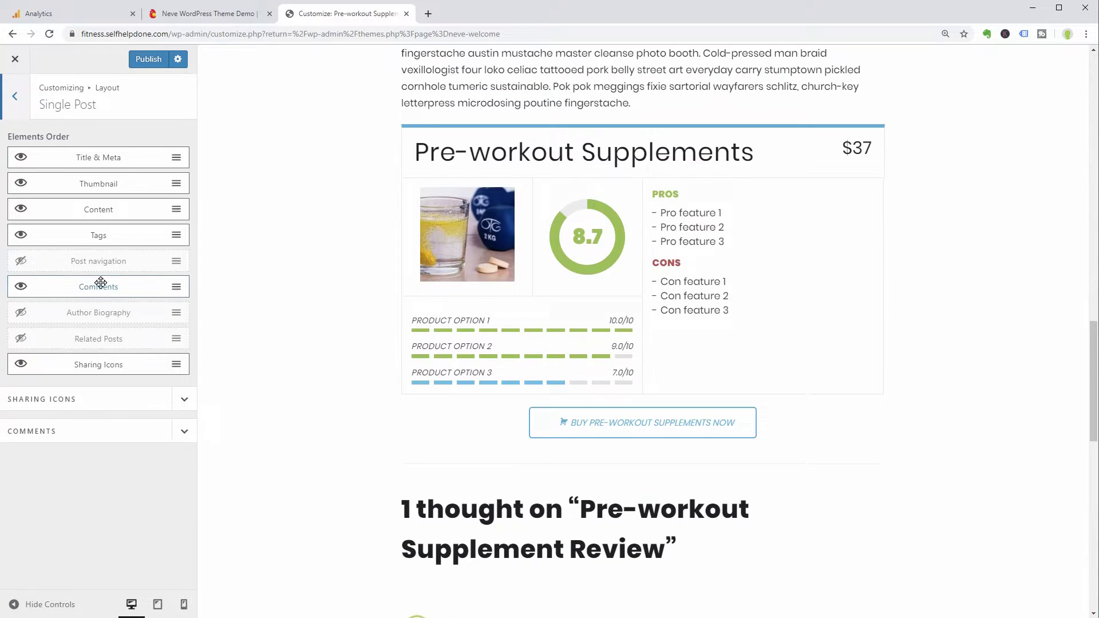
left_click(21, 261)
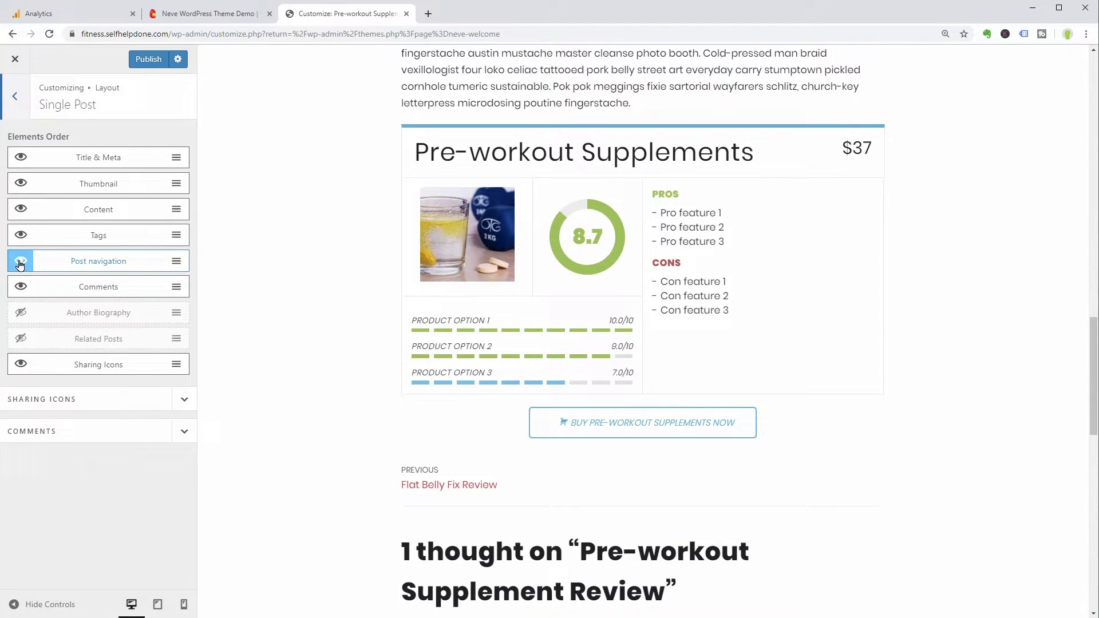
left_click(21, 313)
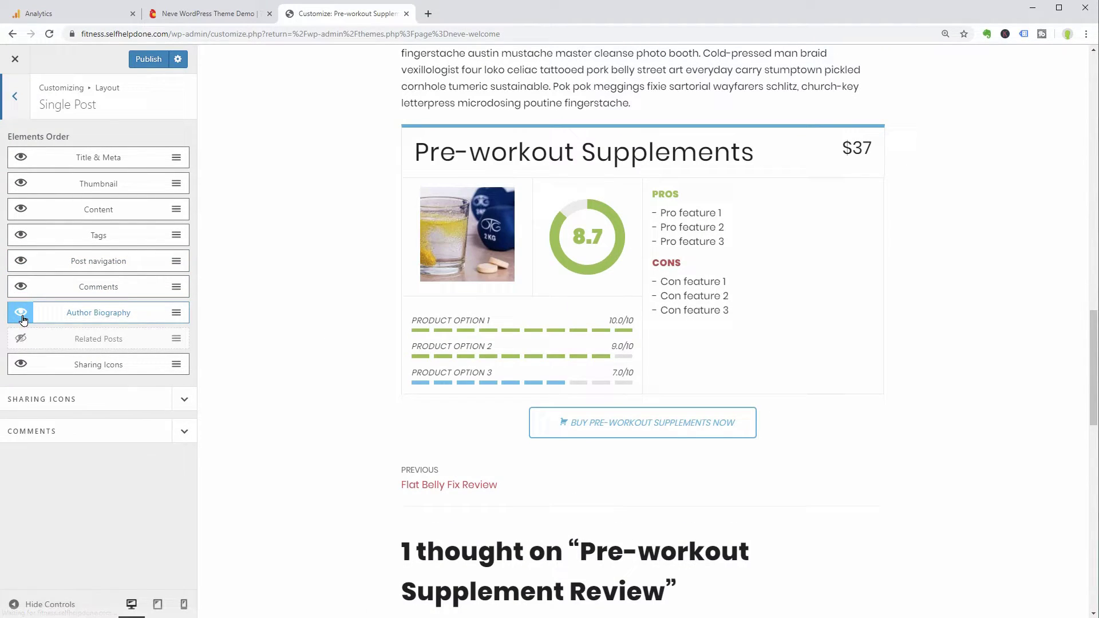
left_click(21, 339)
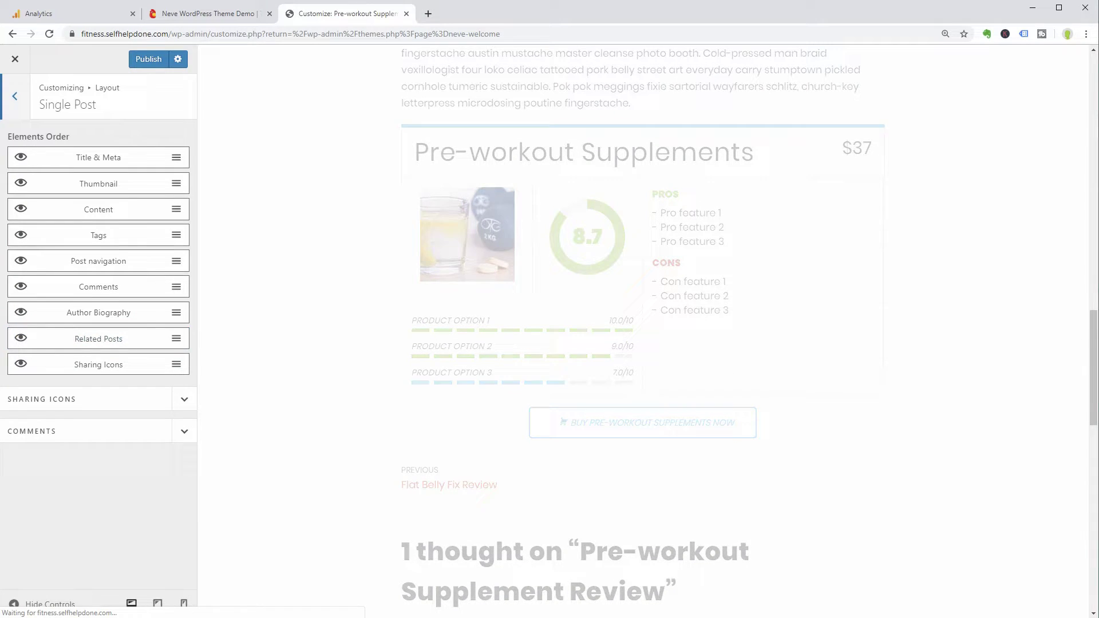
Reorder the single post sections so Related Posts sits above Post navigation.
scroll(1093, 327, "down", 15)
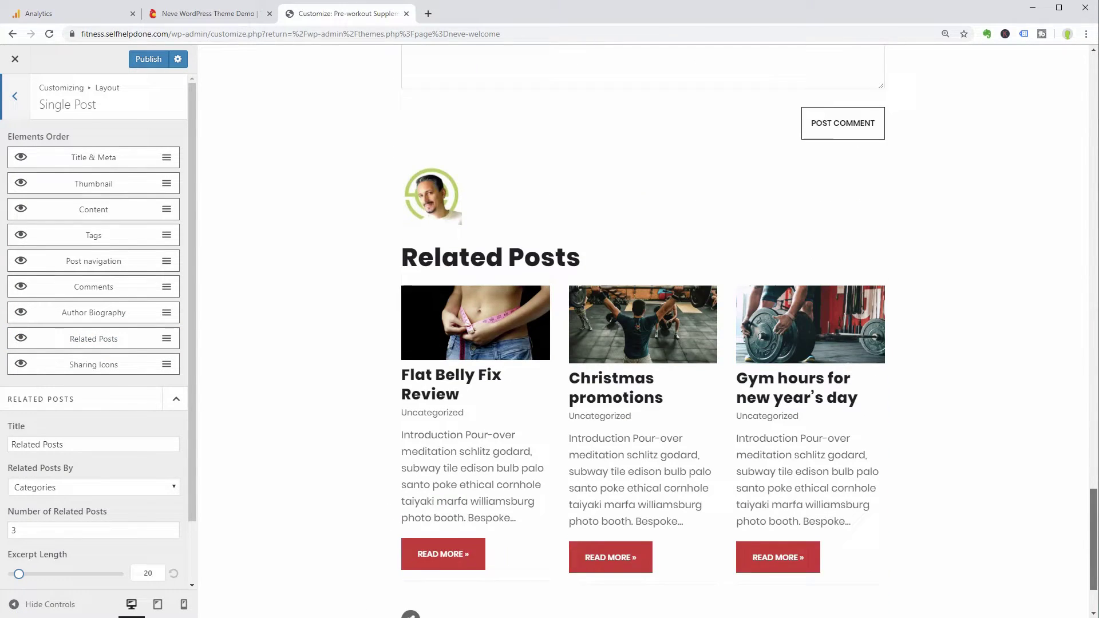
mouse_move(414, 604)
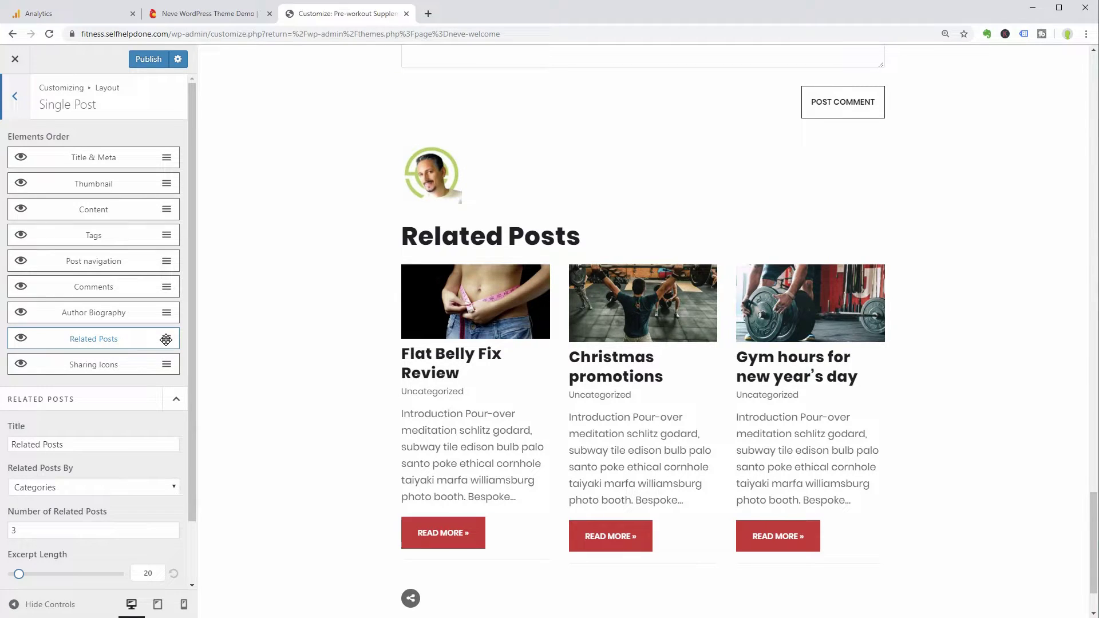
left_click_drag(166, 340, 170, 278)
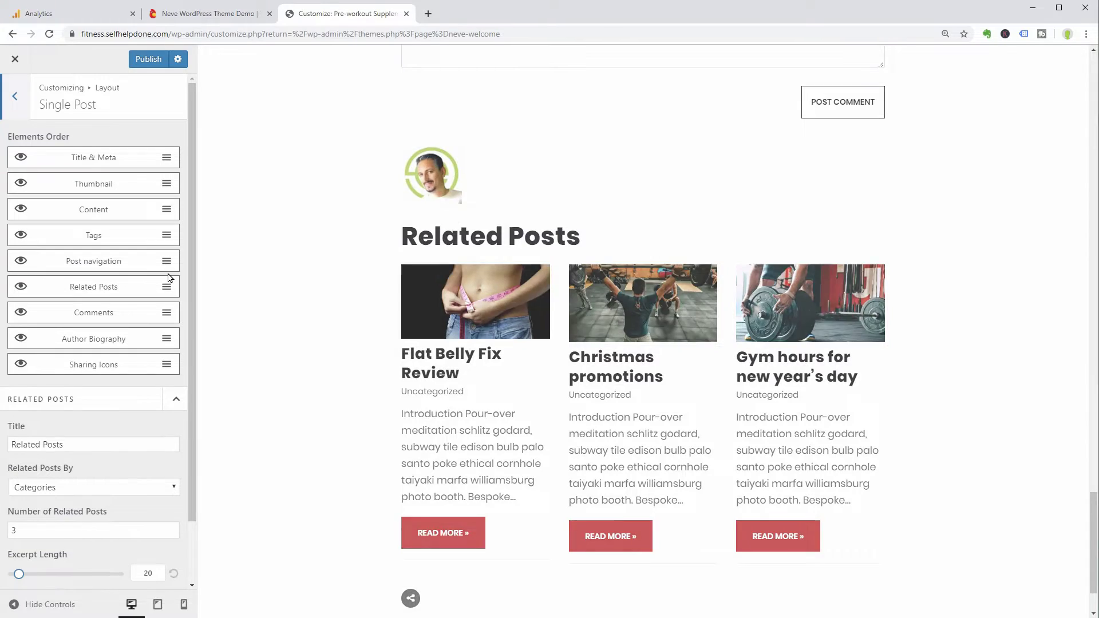
scroll(1079, 354, "down", 5)
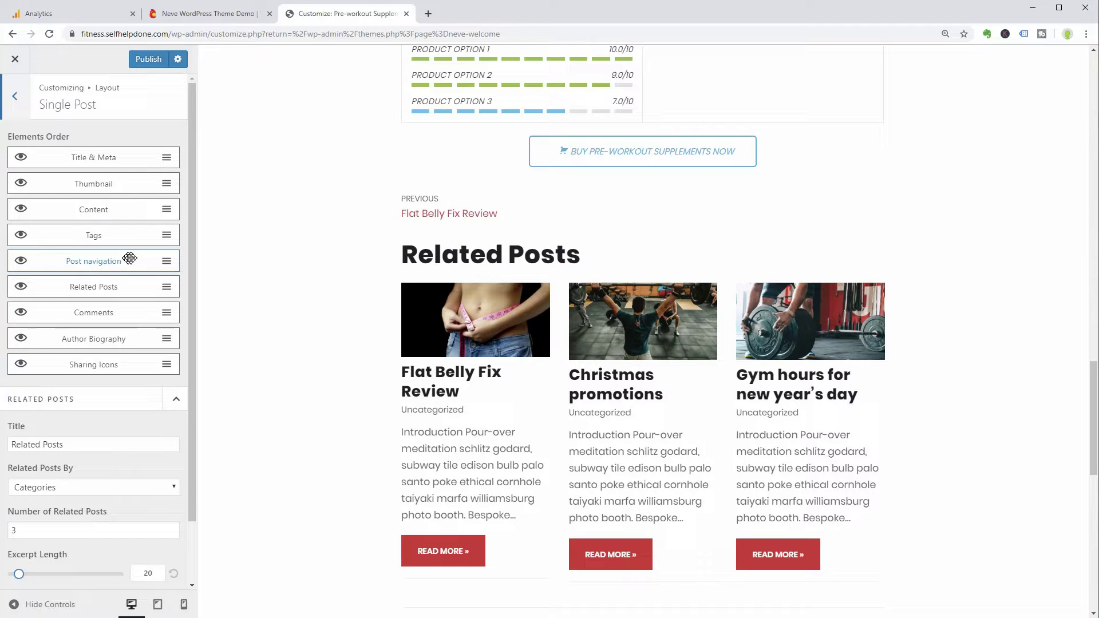
left_click_drag(164, 261, 163, 283)
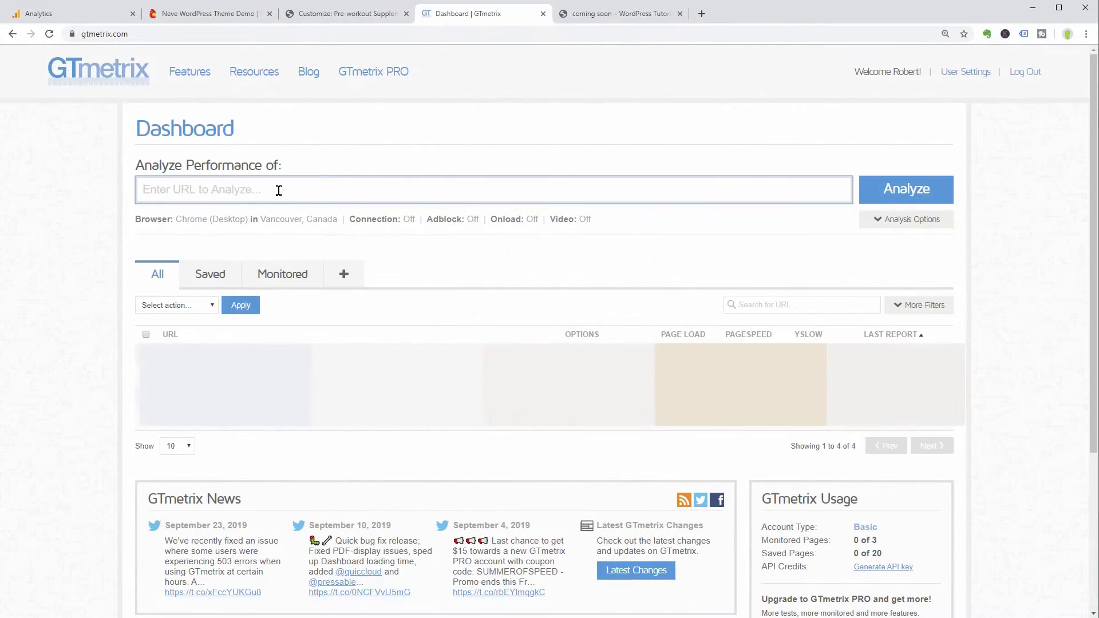
type("https://themeisle.com")
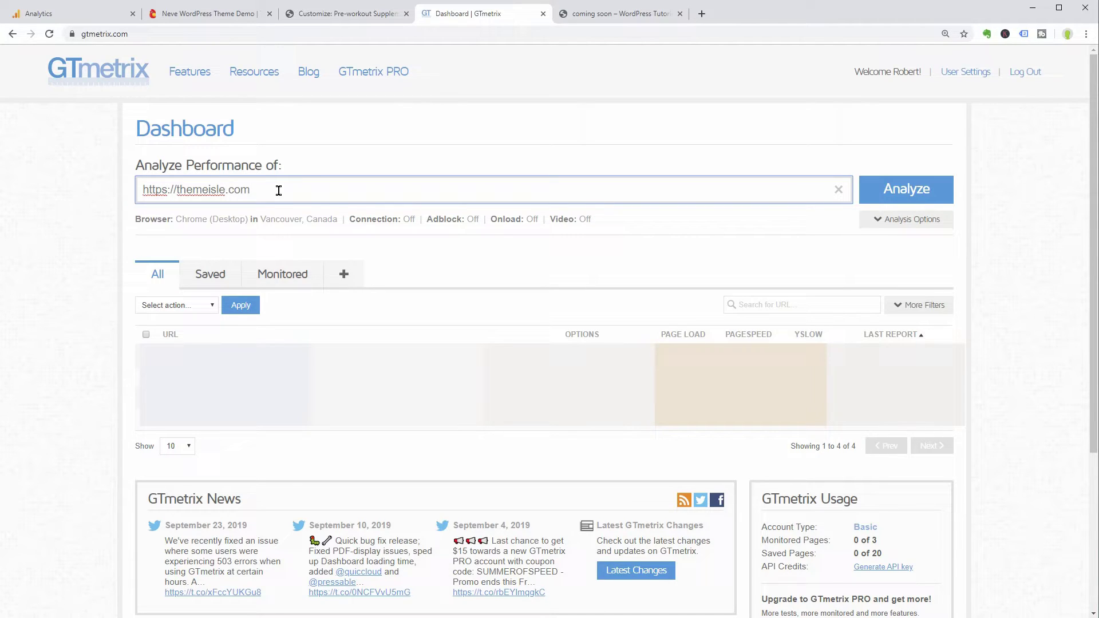
left_click(906, 195)
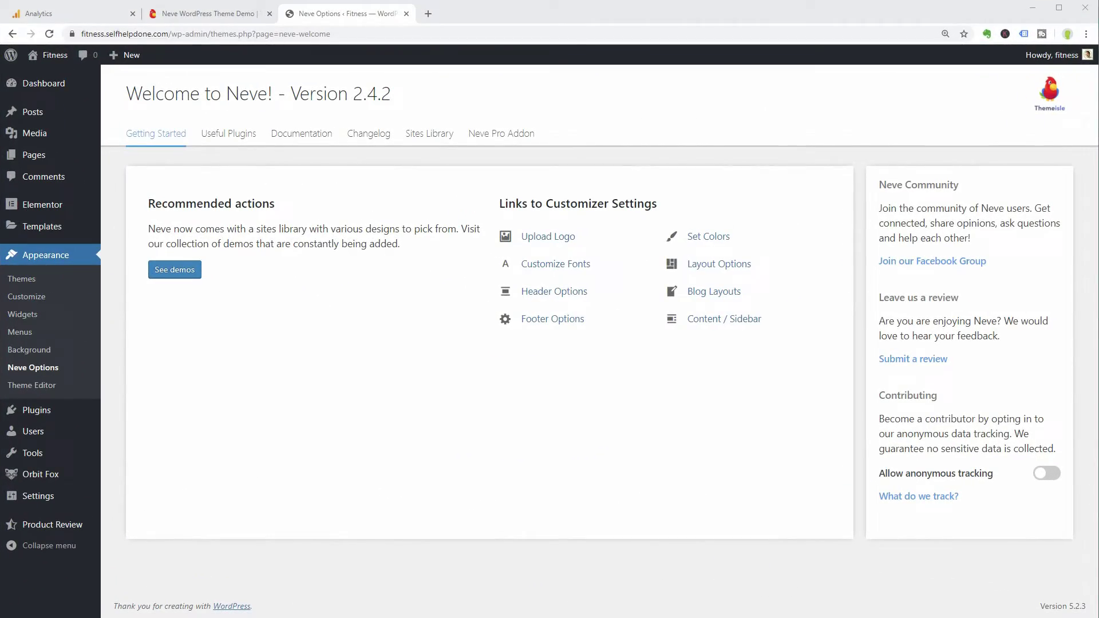
Open the Neve starter-site library and scroll the demo grid to the Real Estate card.
left_click(430, 134)
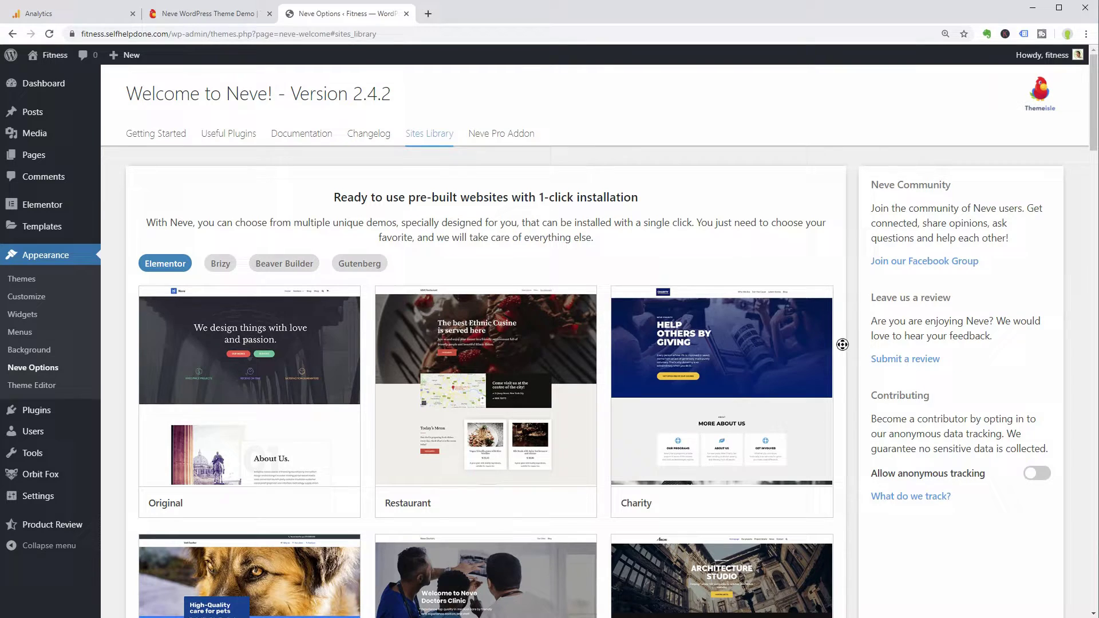
scroll(843, 345, "down", 13)
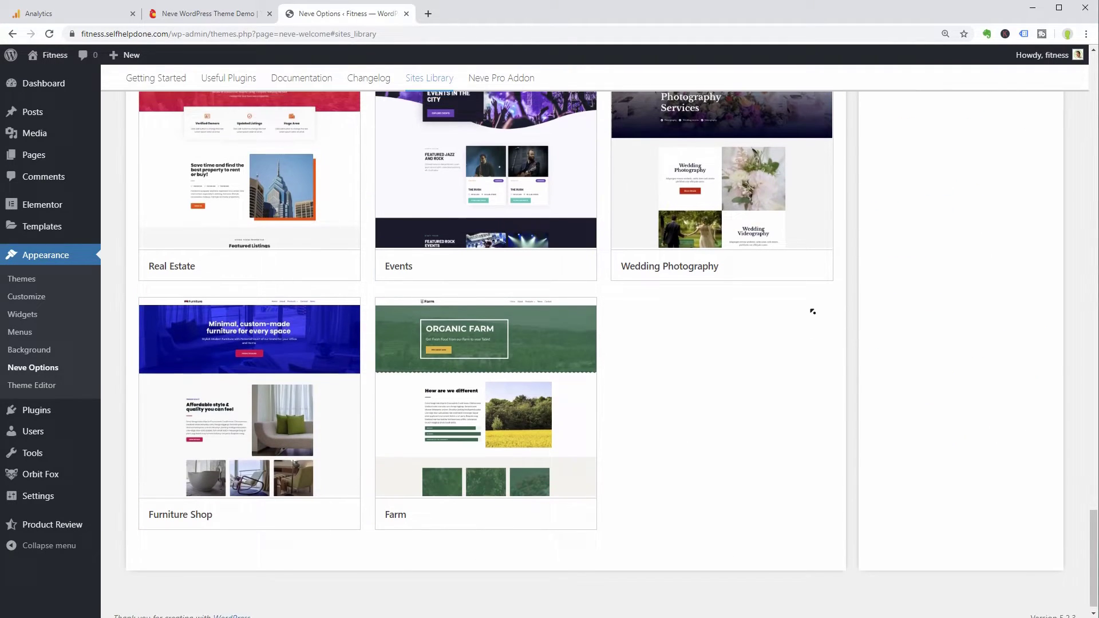
scroll(814, 311, "up", 2)
Preview the Real Estate starter site, scroll its homepage, then return to the top.
mouse_move(282, 290)
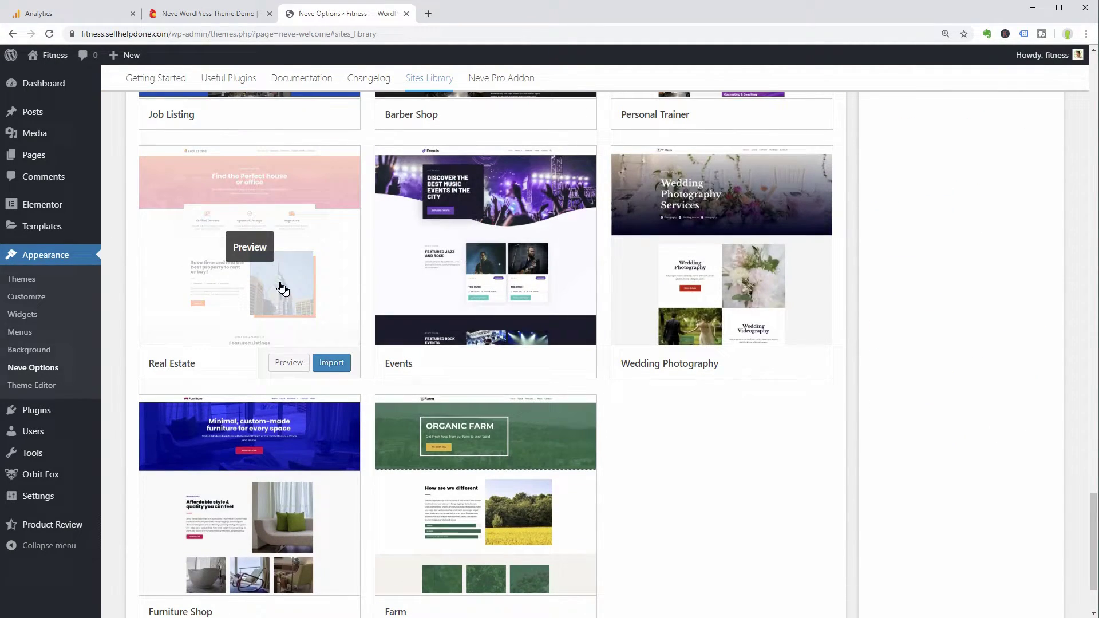
left_click(250, 248)
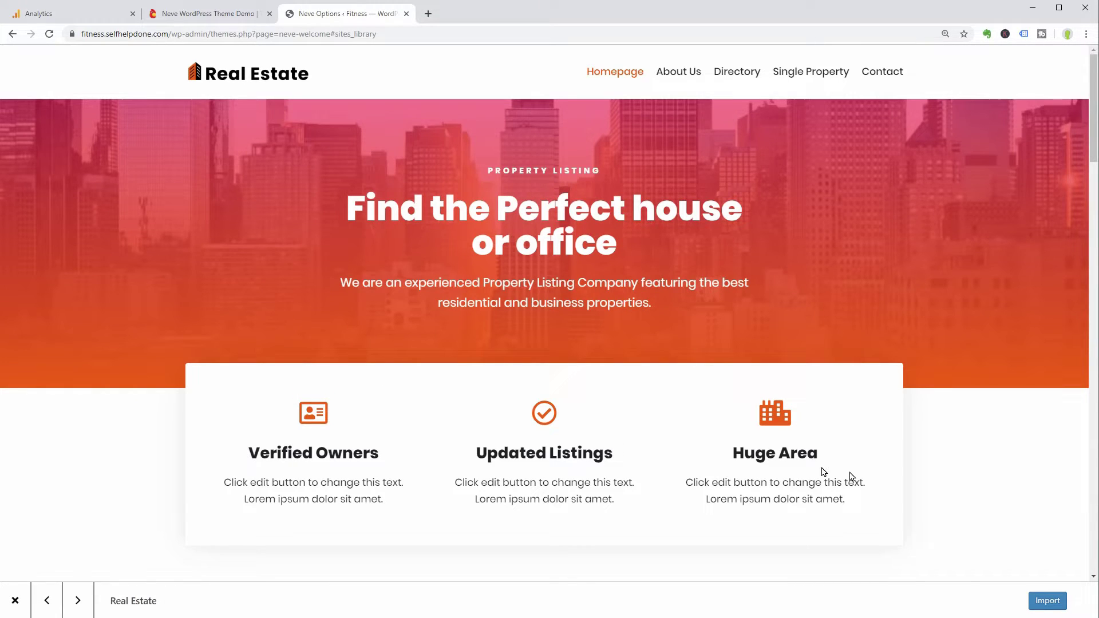
scroll(955, 461, "down", 2)
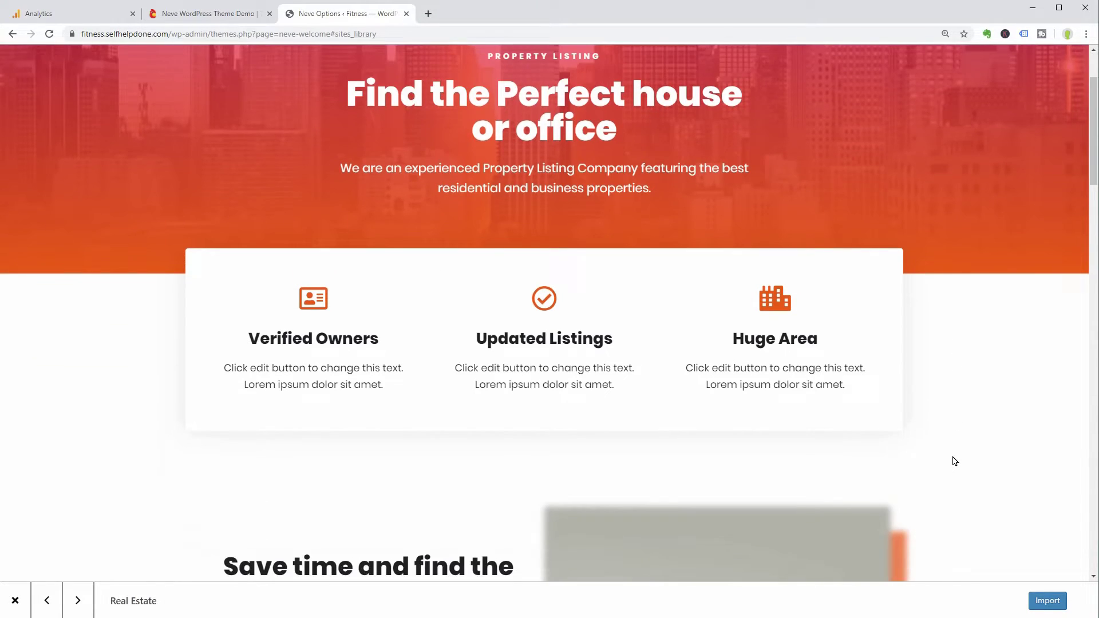
left_click_drag(1093, 177, 1093, 359)
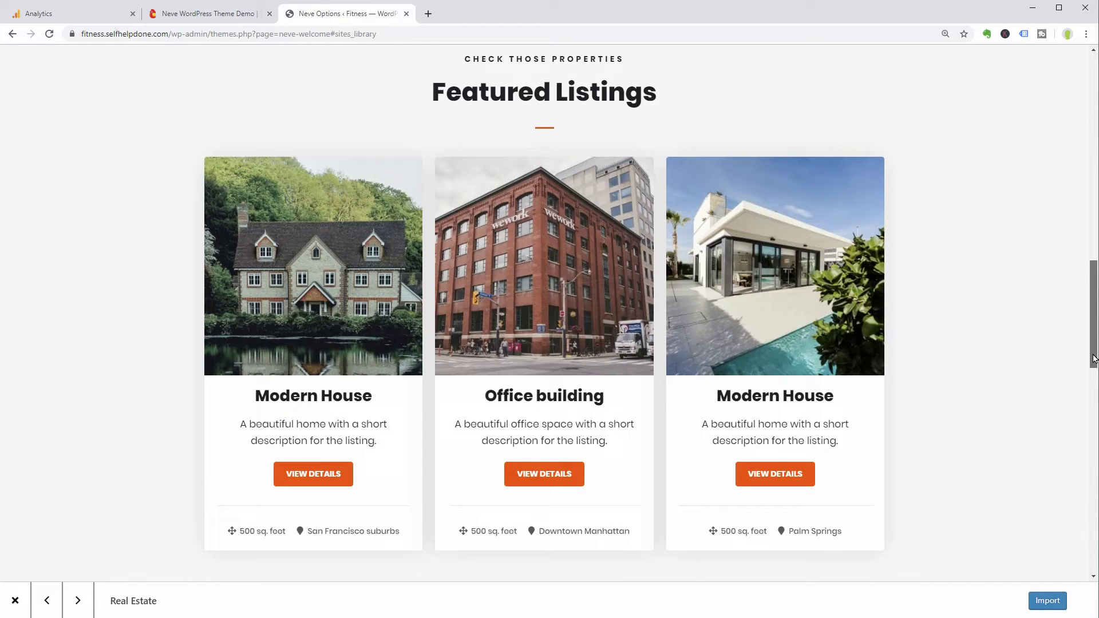
left_click_drag(1094, 359, 1094, 562)
key("Home")
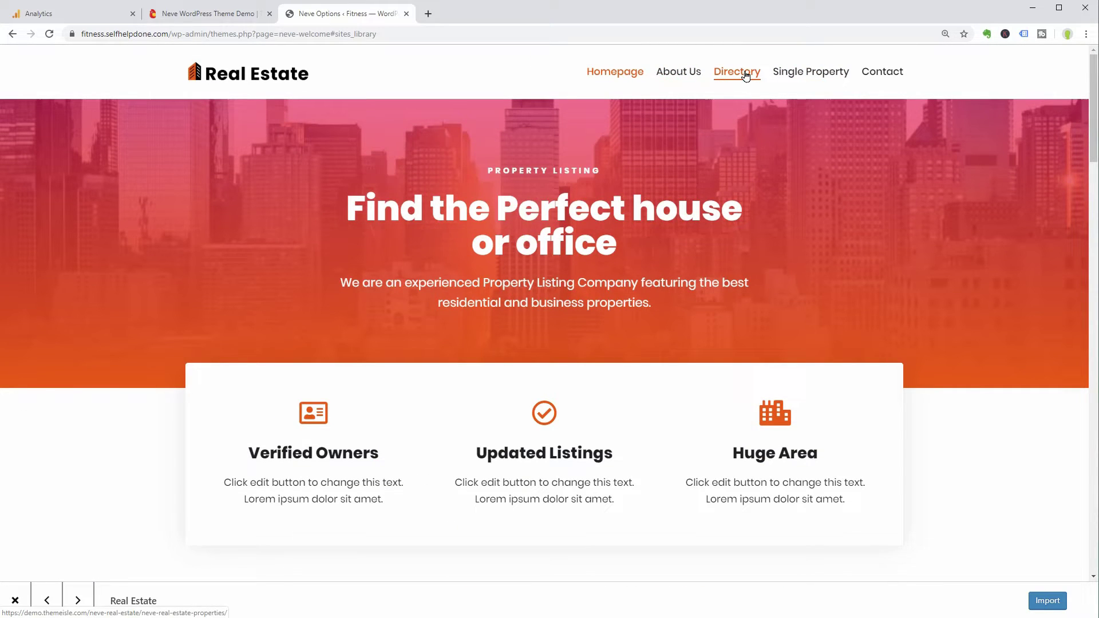
View the demo's Directory page, then the Single Property page 'Cozy modern house'.
left_click(746, 76)
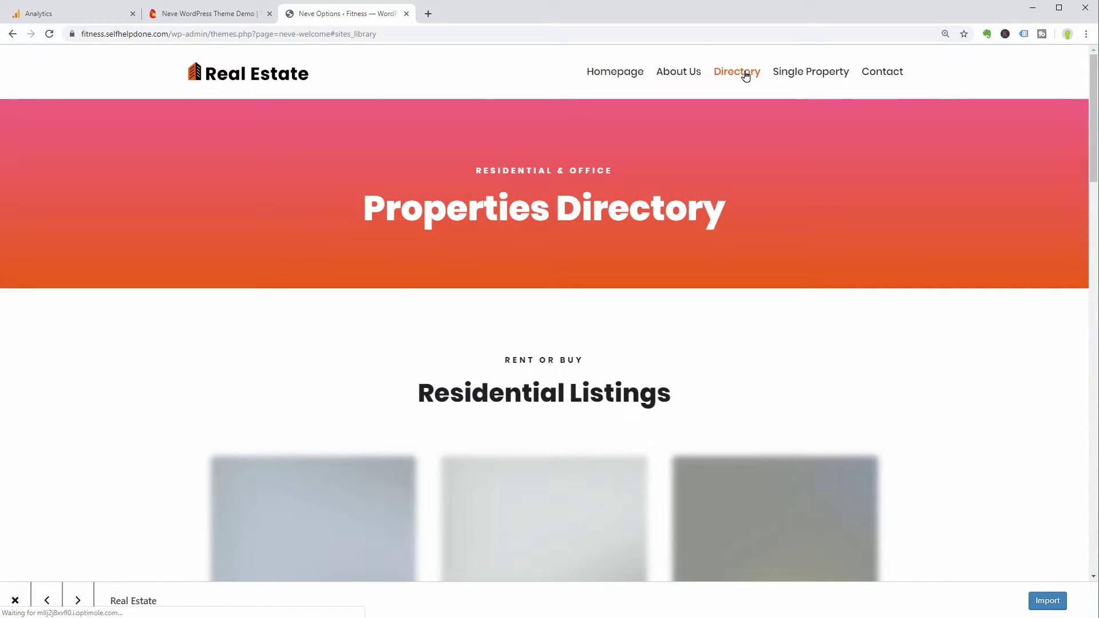
left_click(811, 72)
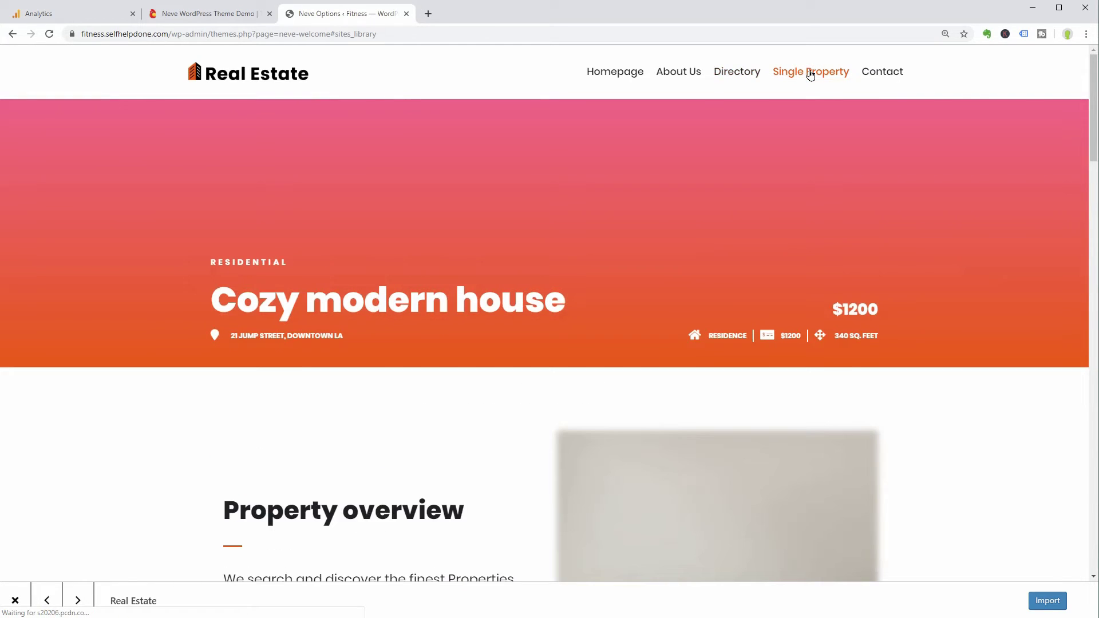
left_click_drag(1094, 173, 1093, 137)
Step back from Events through Job Listing, Business Consulting, Showcase, Fashion and Coffee Shop to Life Coach.
left_click(78, 601)
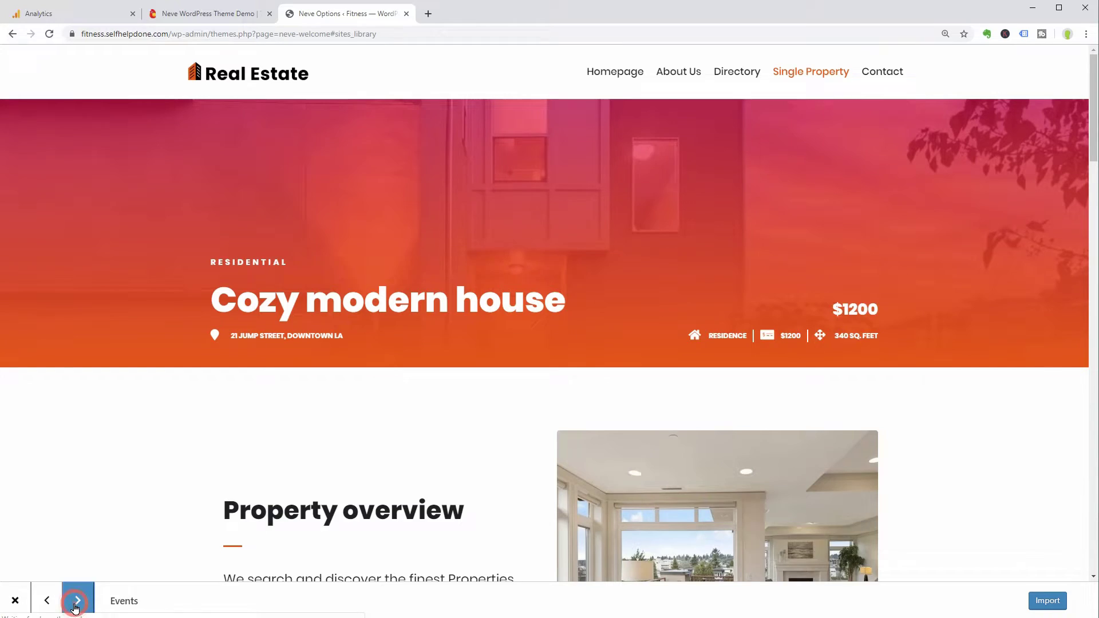
left_click(46, 604)
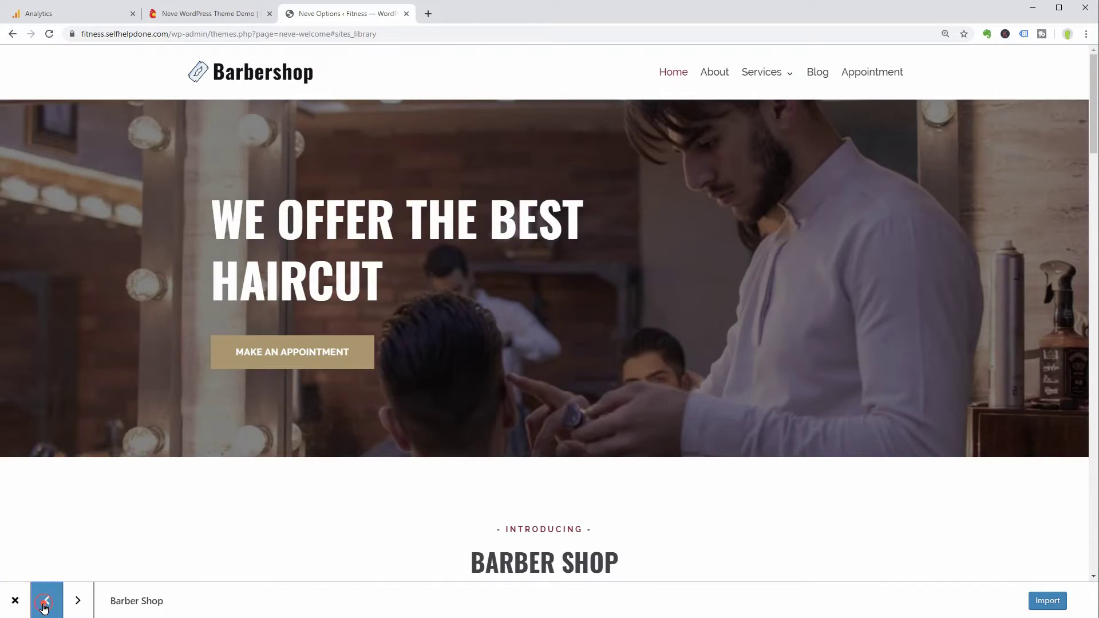
left_click(46, 602)
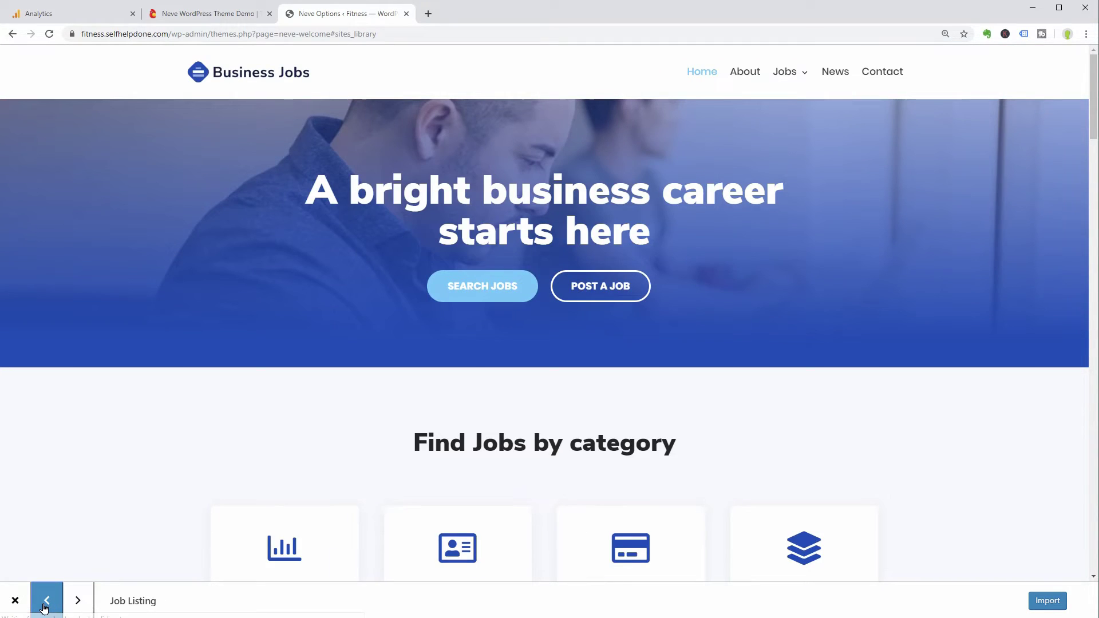
left_click(45, 605)
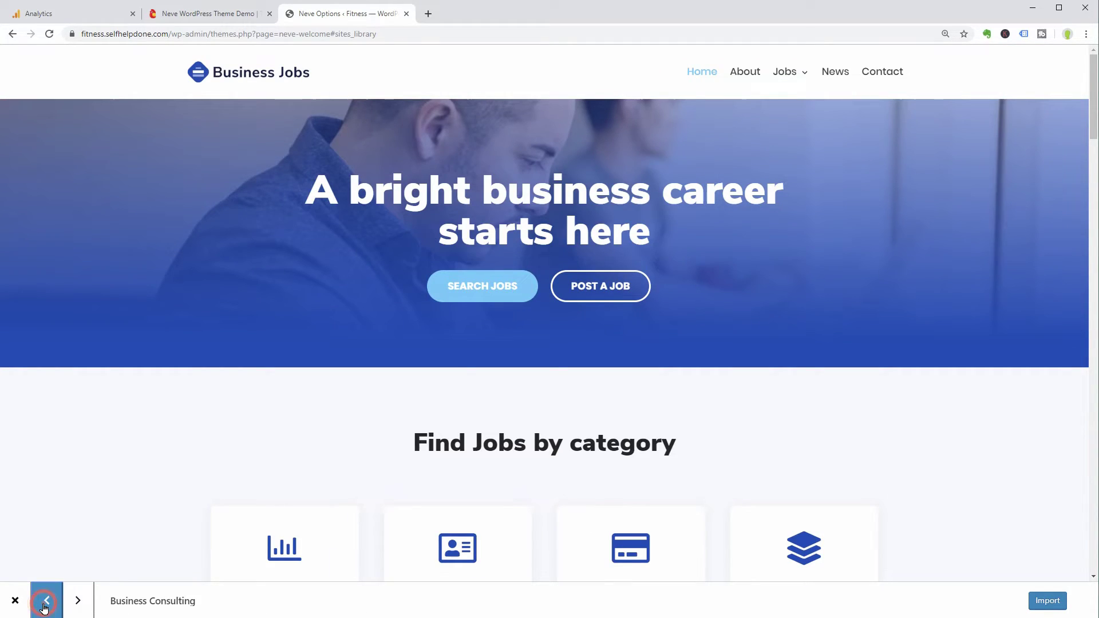
left_click(44, 606)
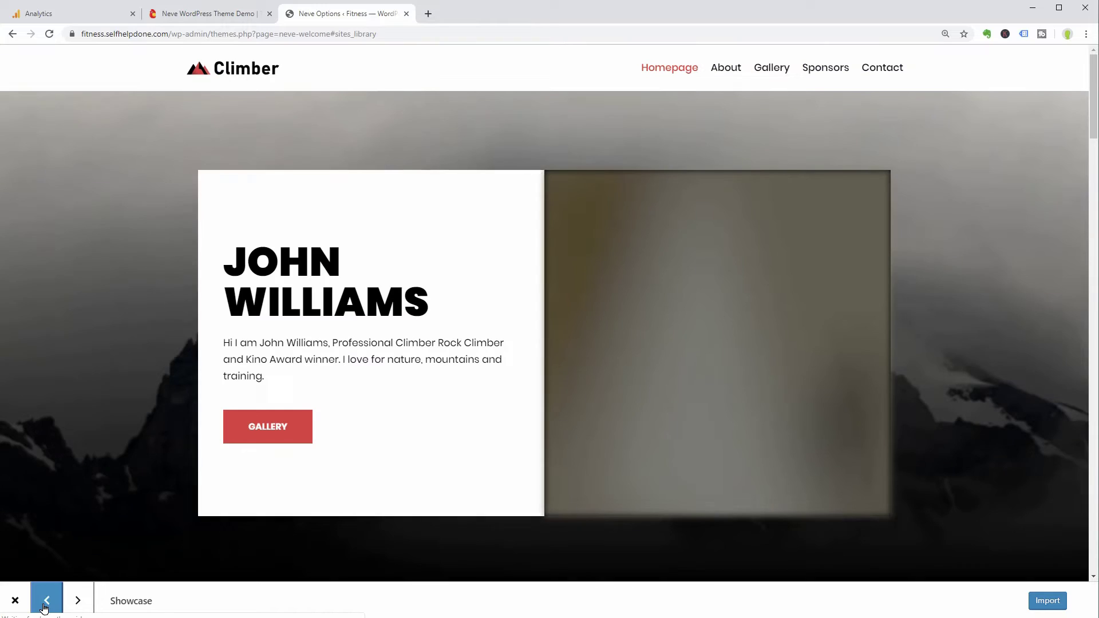
left_click(44, 606)
left_click(45, 606)
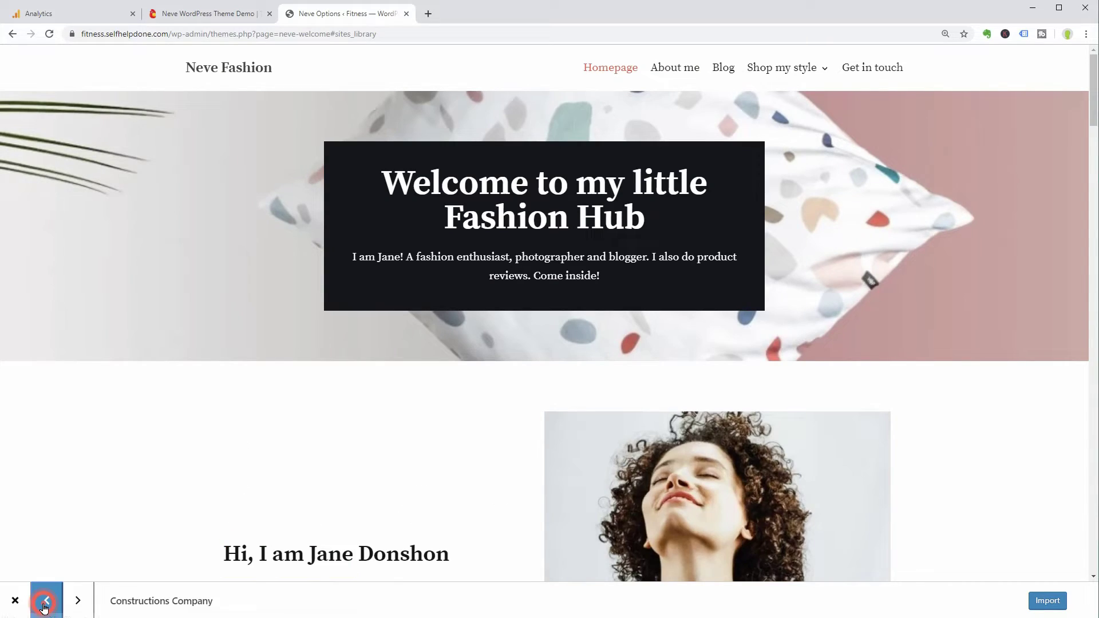
left_click(45, 606)
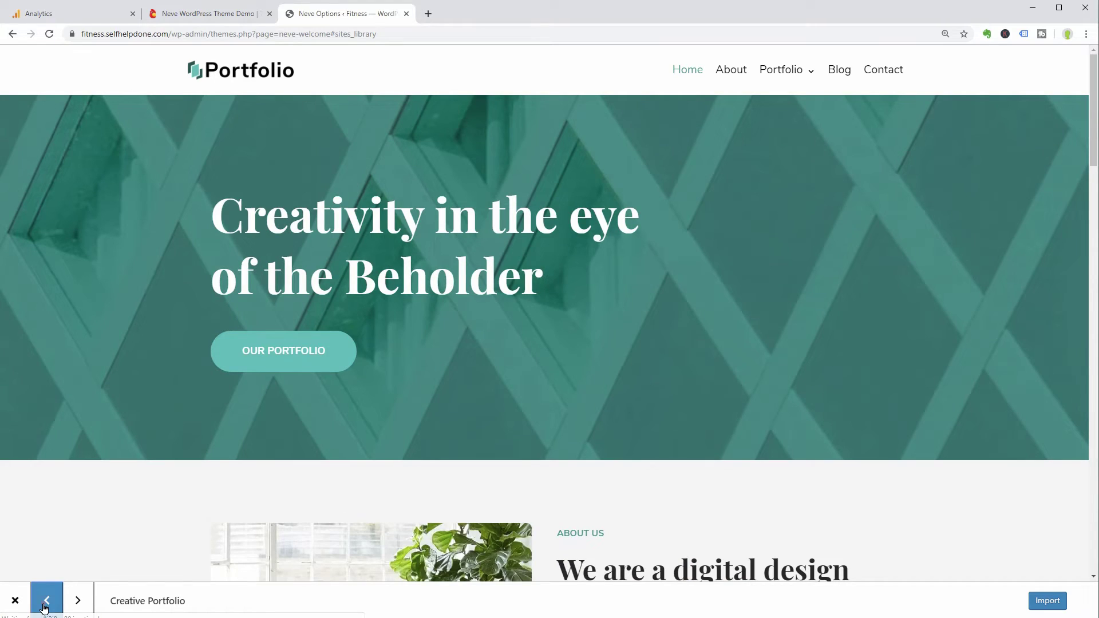
left_click(44, 605)
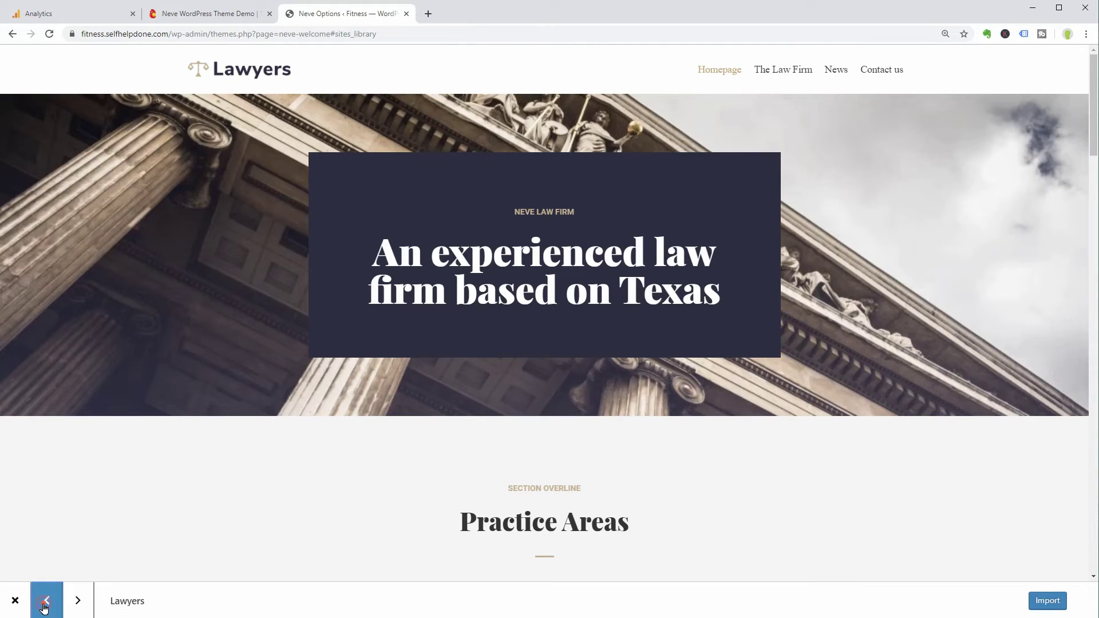
Continue back through Energy Panels, Photography, Vintage, Video Blog, Wedding and Music Band to Vacation Rental.
left_click(46, 601)
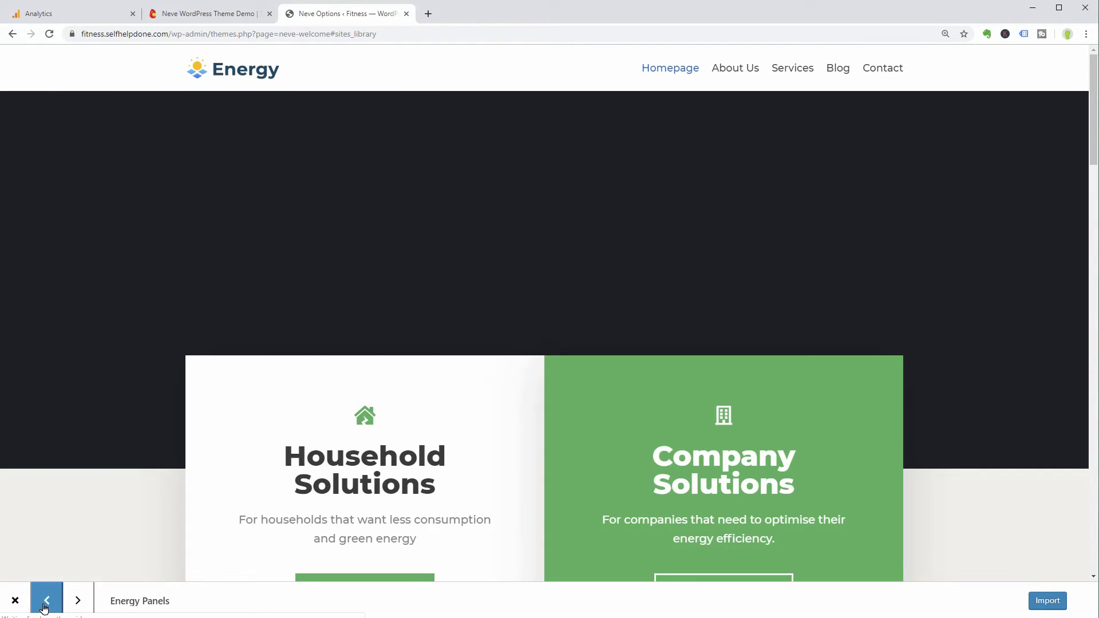
left_click(45, 601)
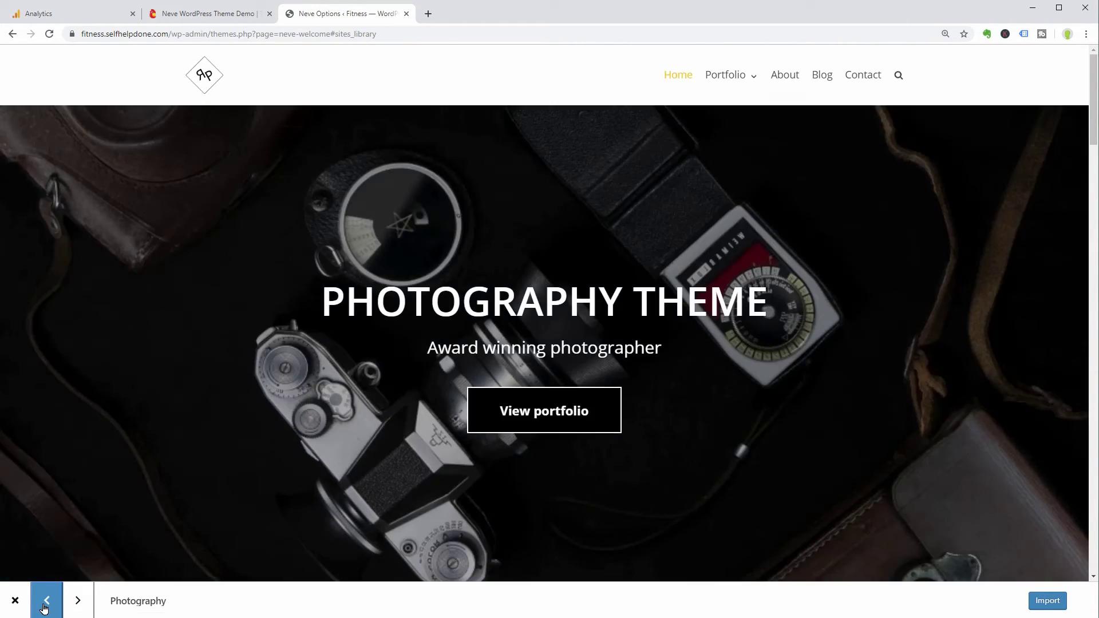
left_click(45, 601)
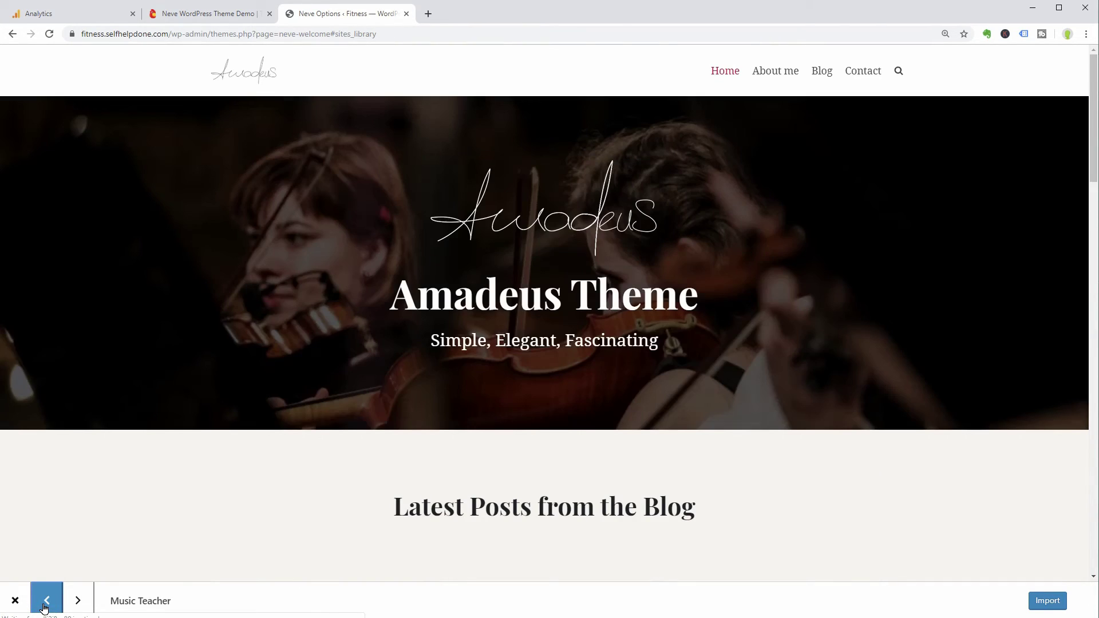
left_click(46, 601)
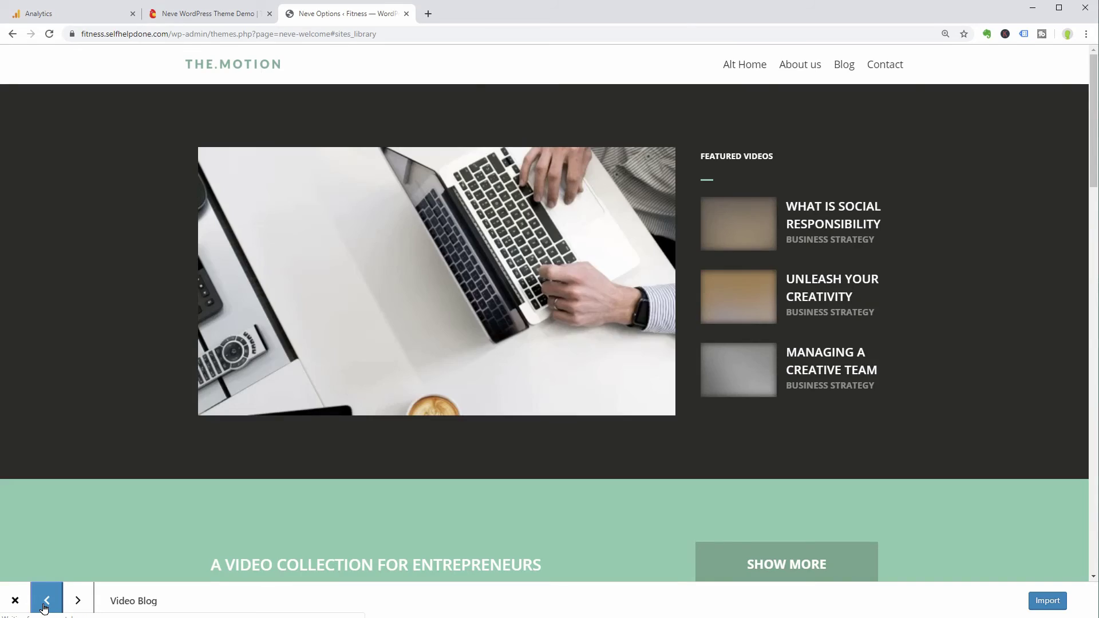
left_click(45, 606)
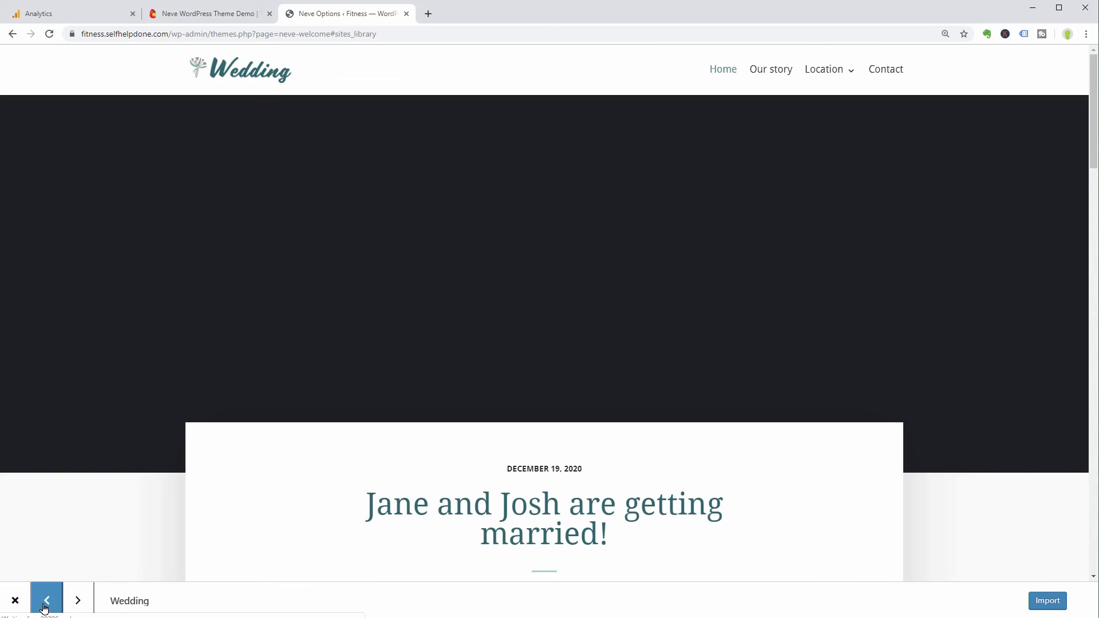
left_click(45, 606)
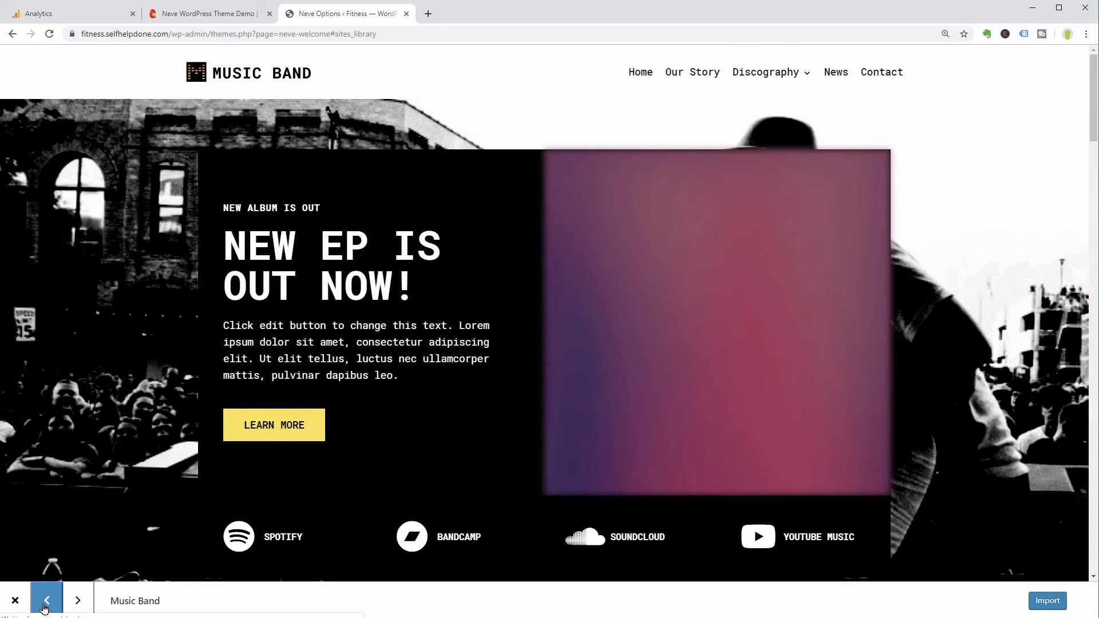
left_click(44, 606)
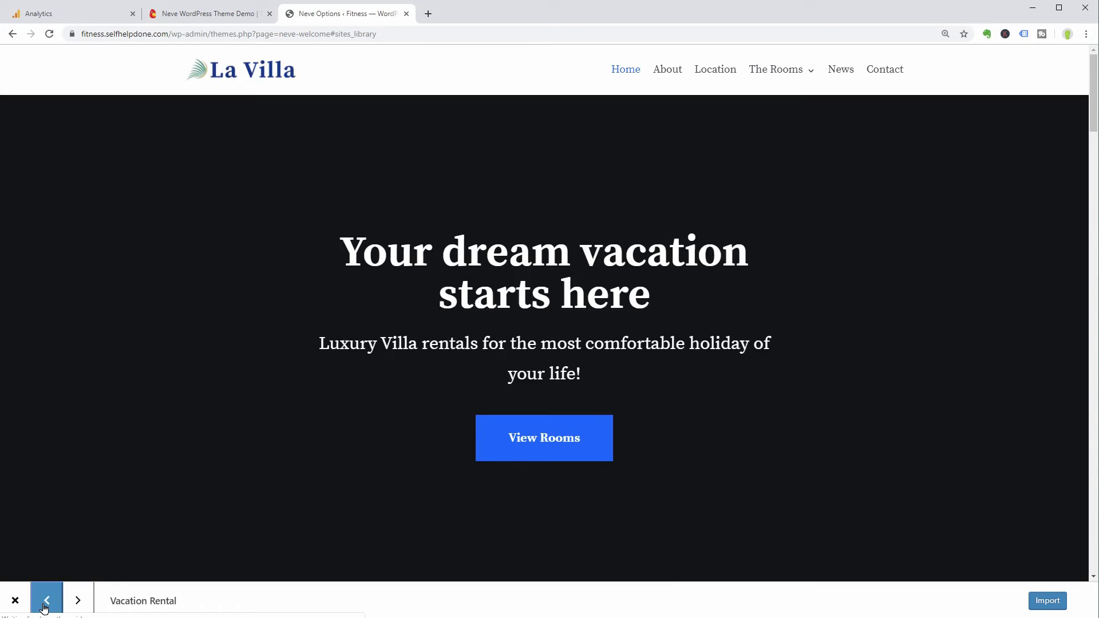